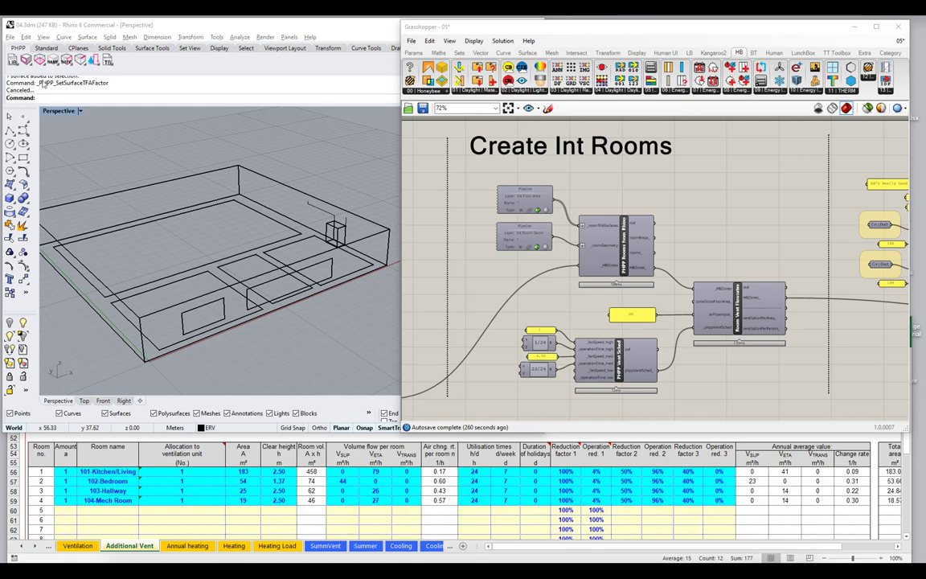
- Browse to IDF2PH_Example\EPlus\OpenStudio\EPlus\ModelToIdf and open in.idf with EP-Launch
key(alt+Tab)
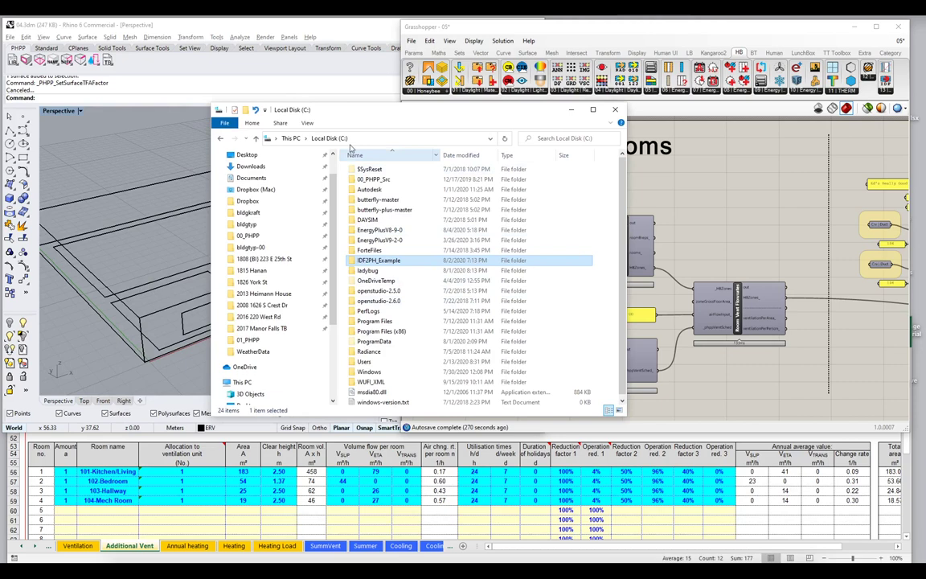
double_click(387, 262)
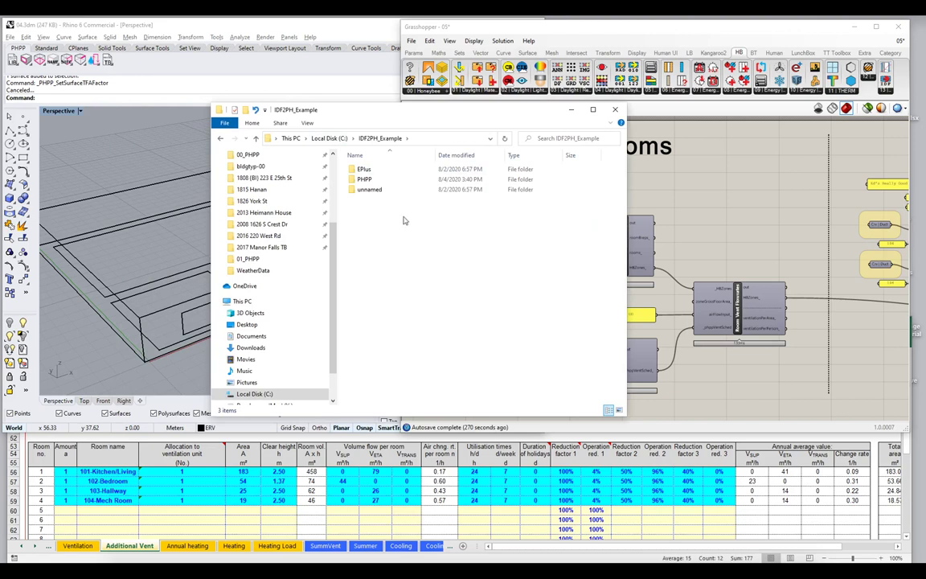
double_click(363, 171)
double_click(366, 170)
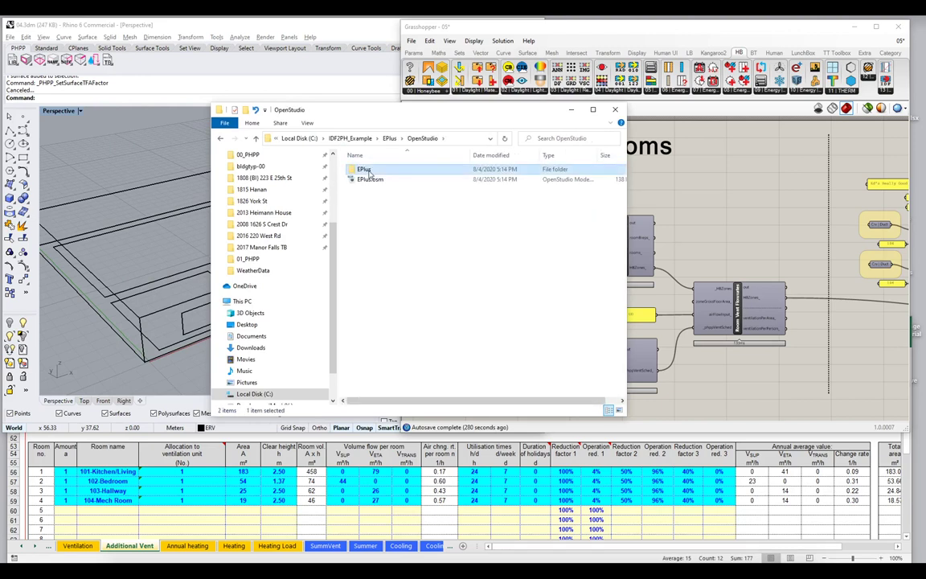
double_click(365, 169)
double_click(365, 170)
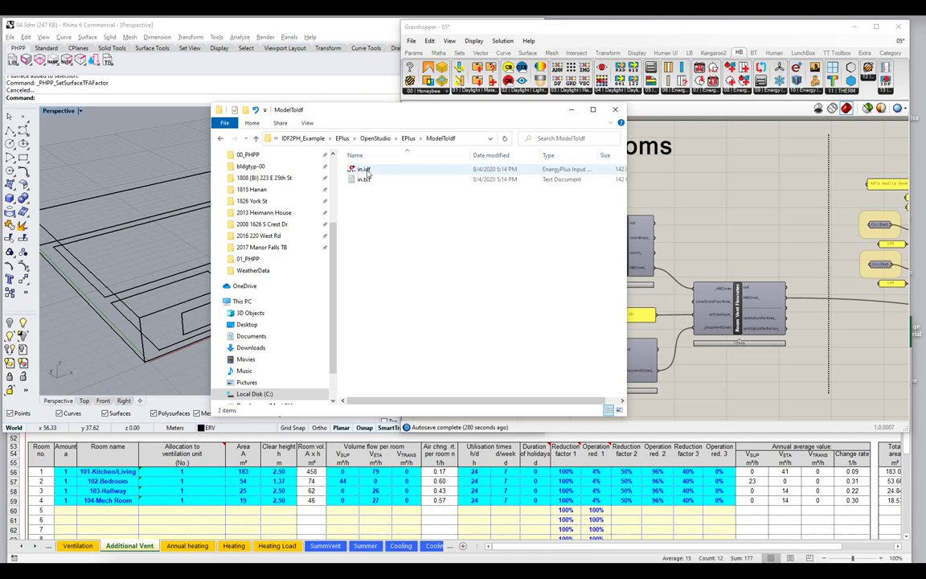
click(372, 169)
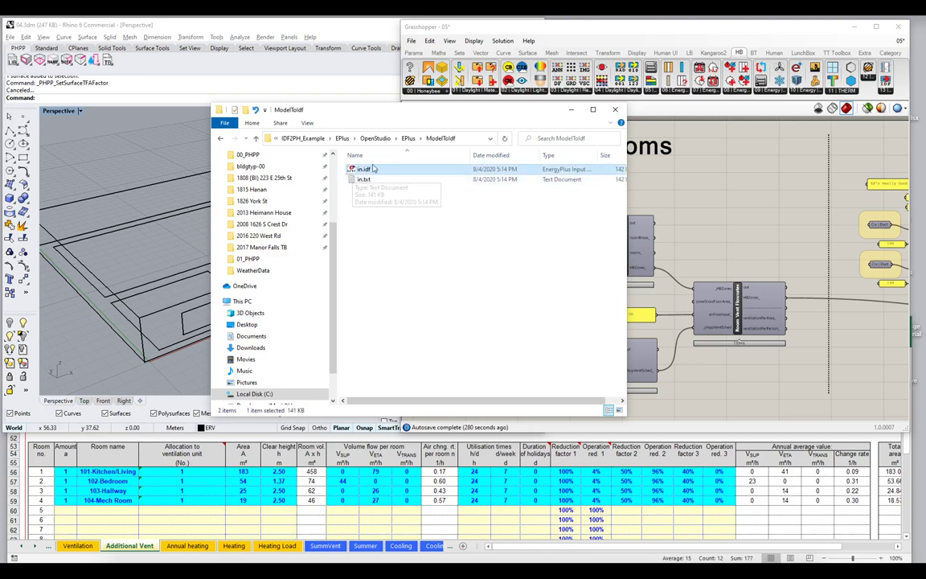
right_click(361, 170)
mouse_move(430, 219)
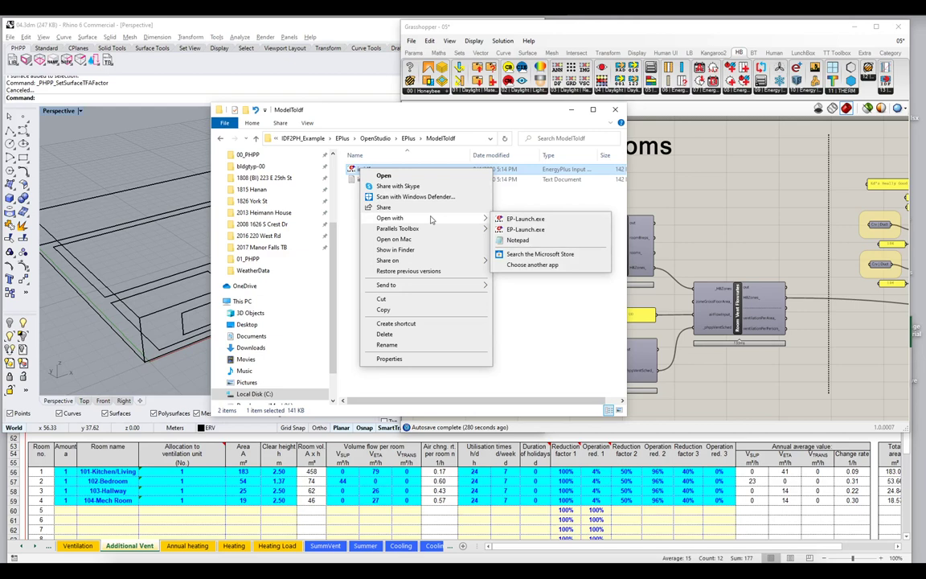
click(564, 231)
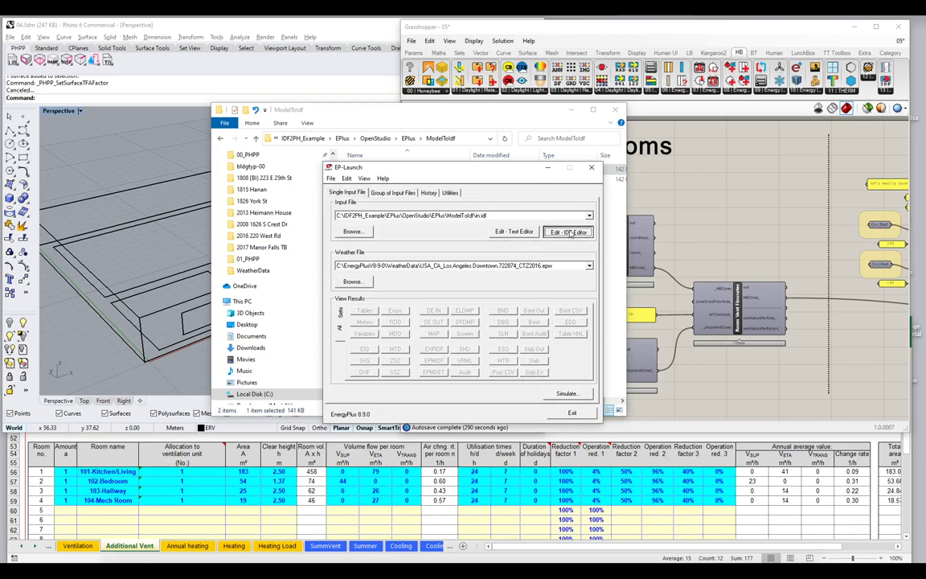
- Open in.idf in the IDF Editor, show only classes with objects, and enlarge the class list
click(571, 233)
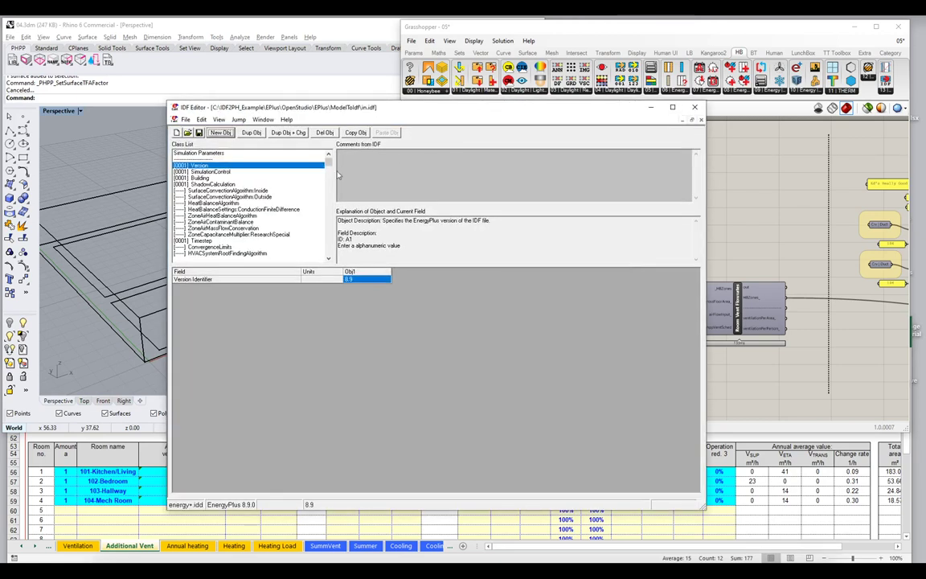
click(287, 186)
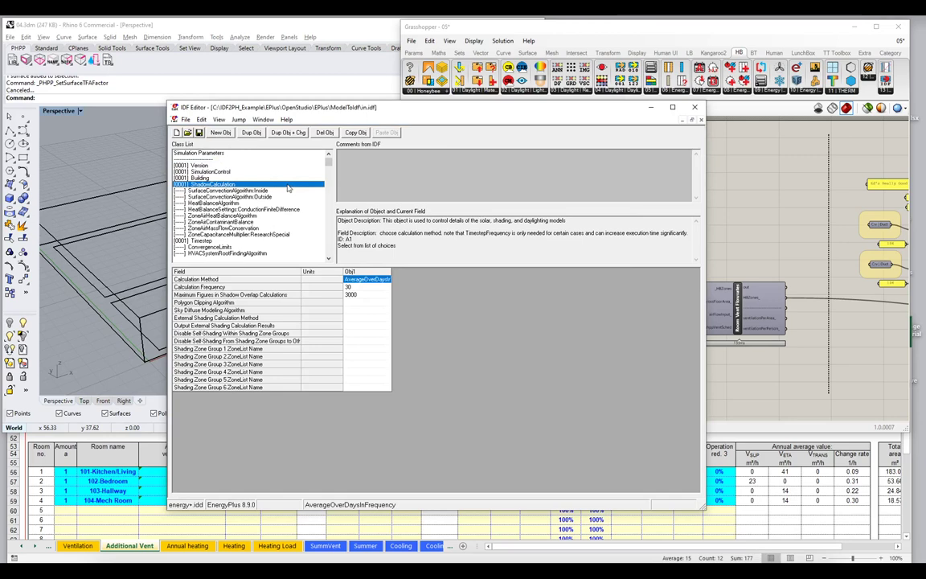
key(ctrl+l)
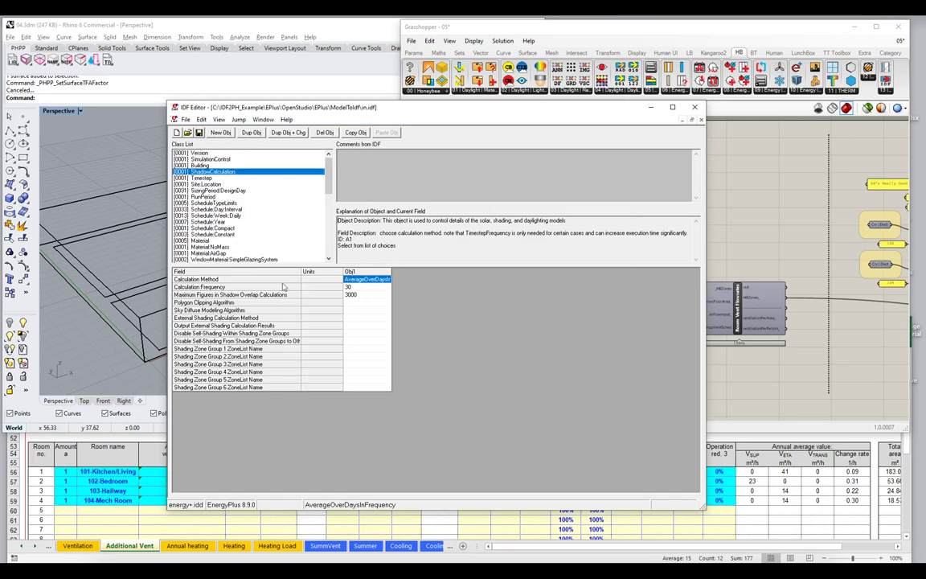
drag(302, 265, 302, 336)
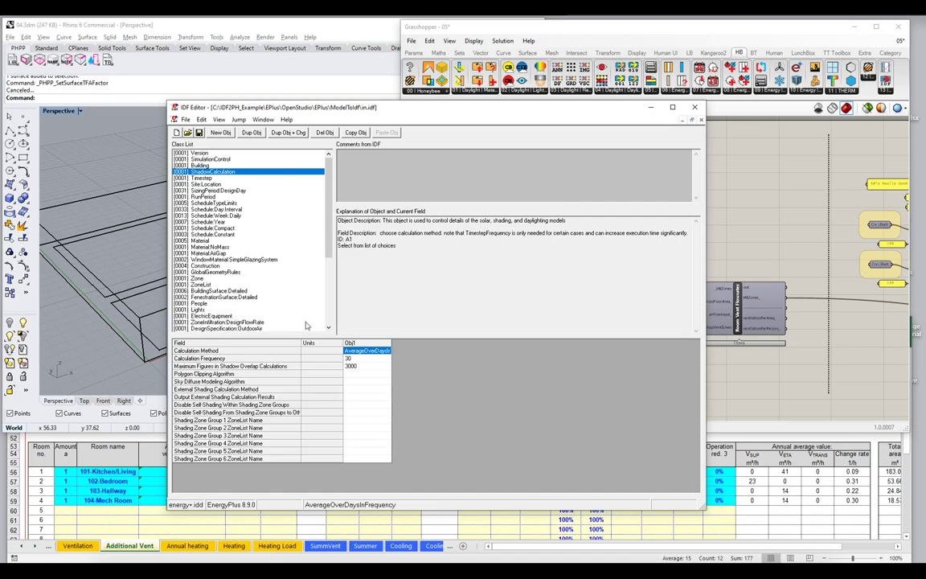
mouse_move(333, 263)
mouse_down()
mouse_move(301, 264)
mouse_move(341, 264)
mouse_up()
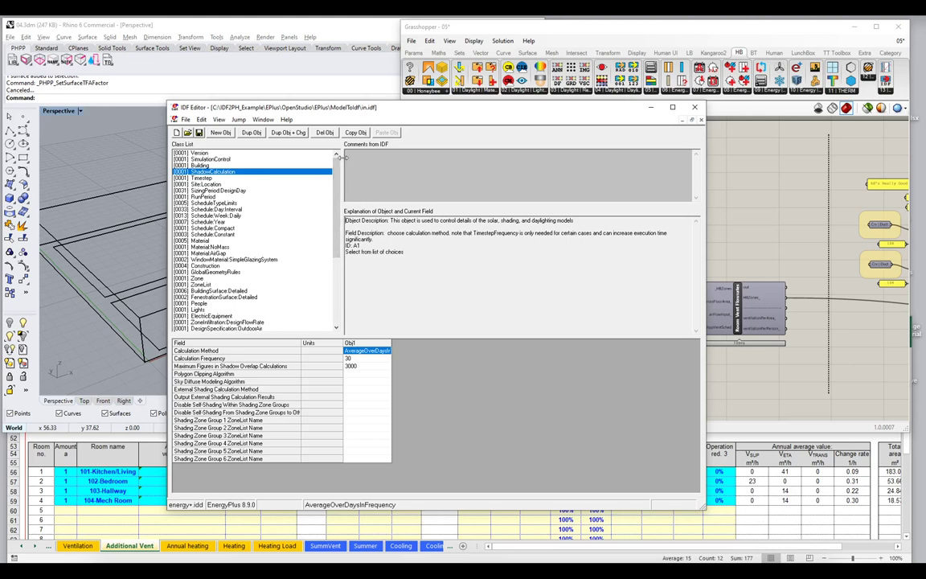
drag(337, 167, 338, 220)
- Show Example_Zone_DSOA in full and review its 0.0023595 per-person and 0.0003048006 per-area flows
click(205, 240)
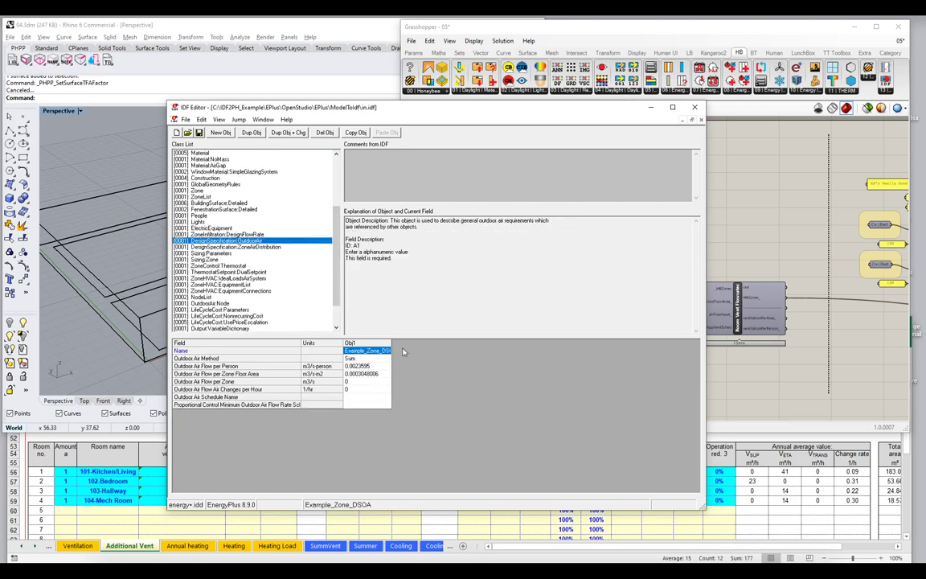
drag(392, 347, 430, 348)
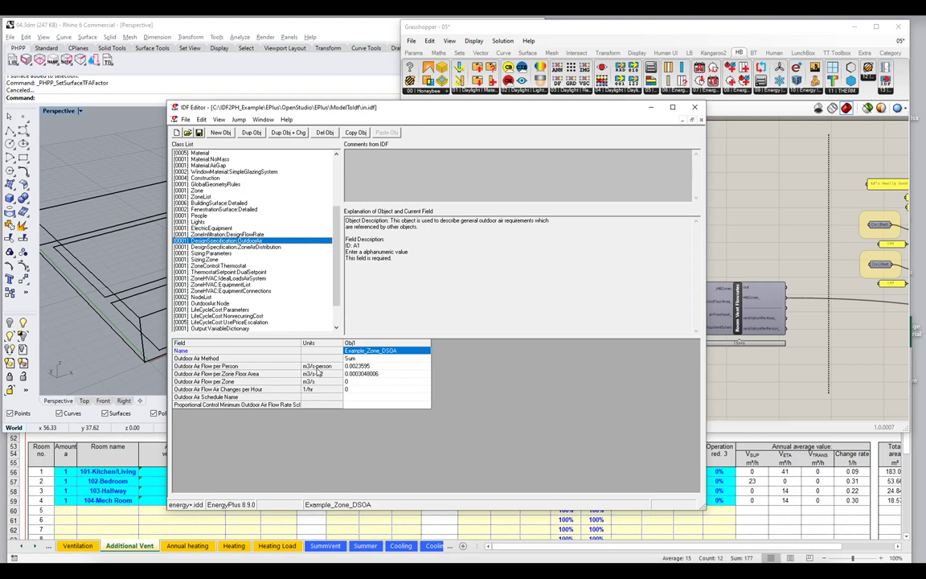
click(355, 367)
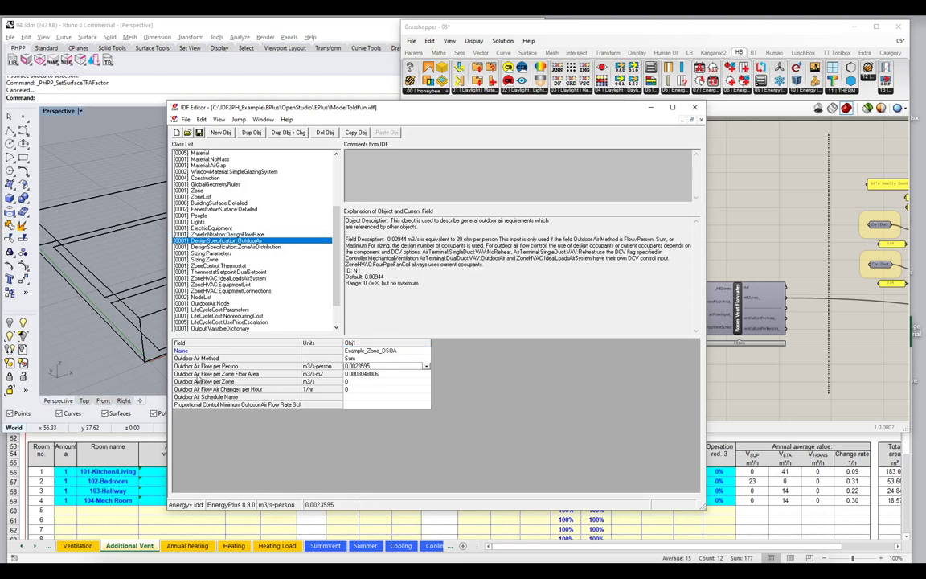
key(Down)
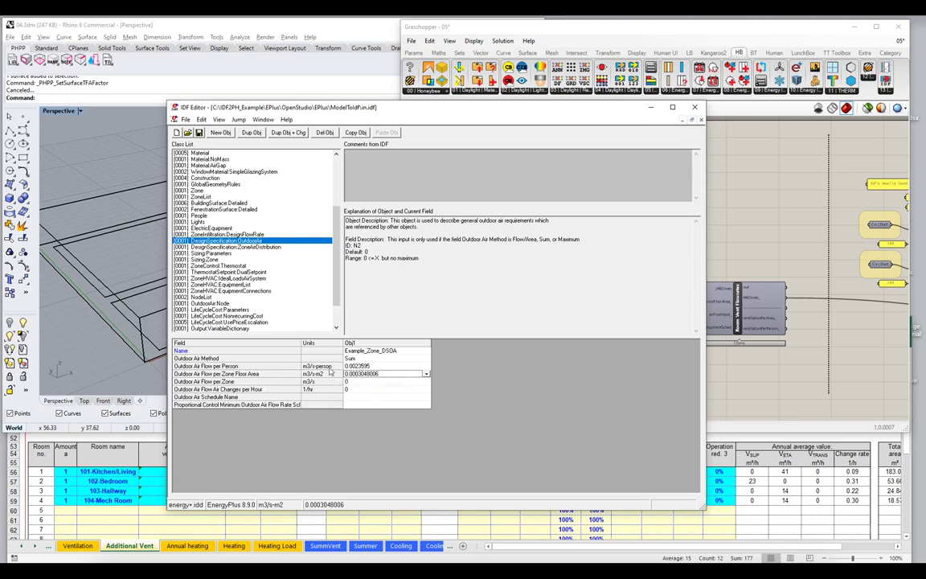
key(Up)
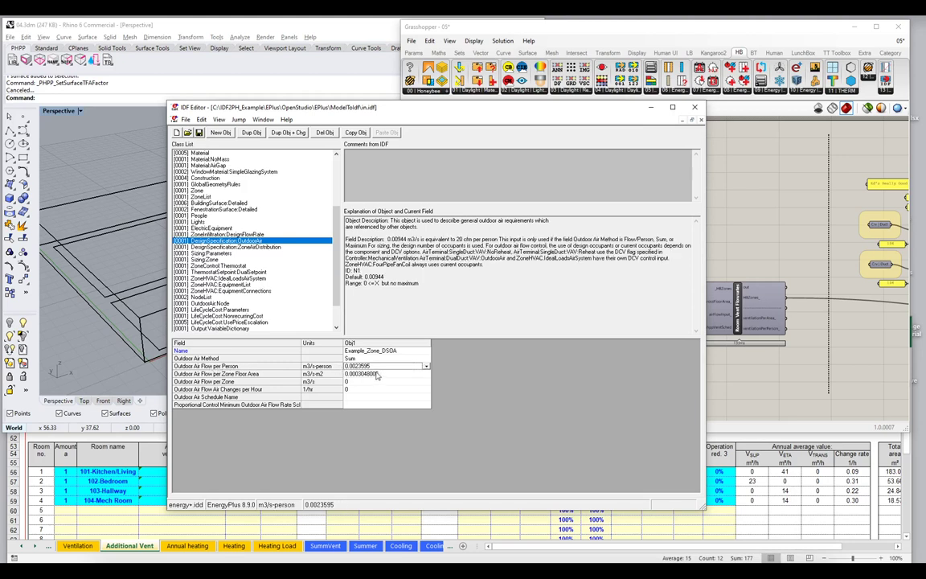
click(384, 375)
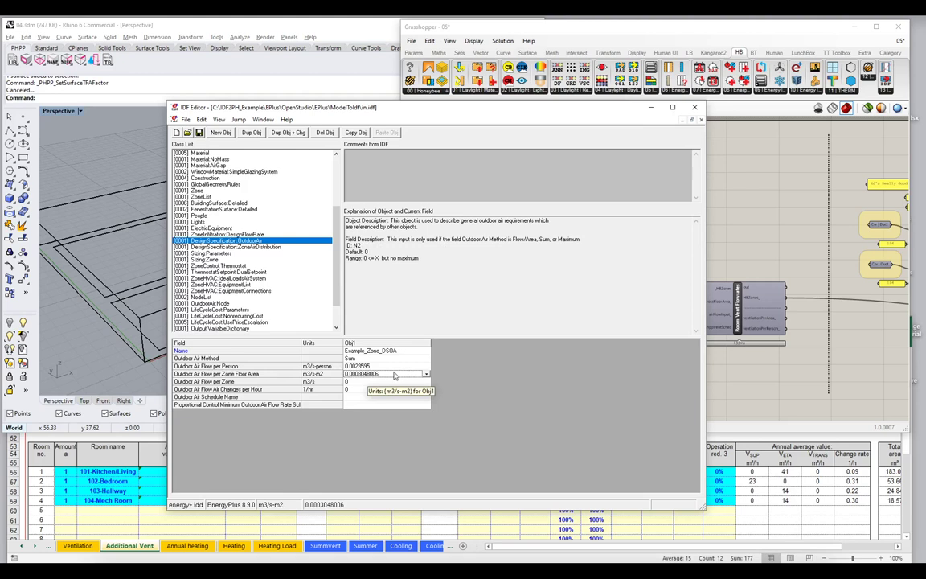
click(375, 366)
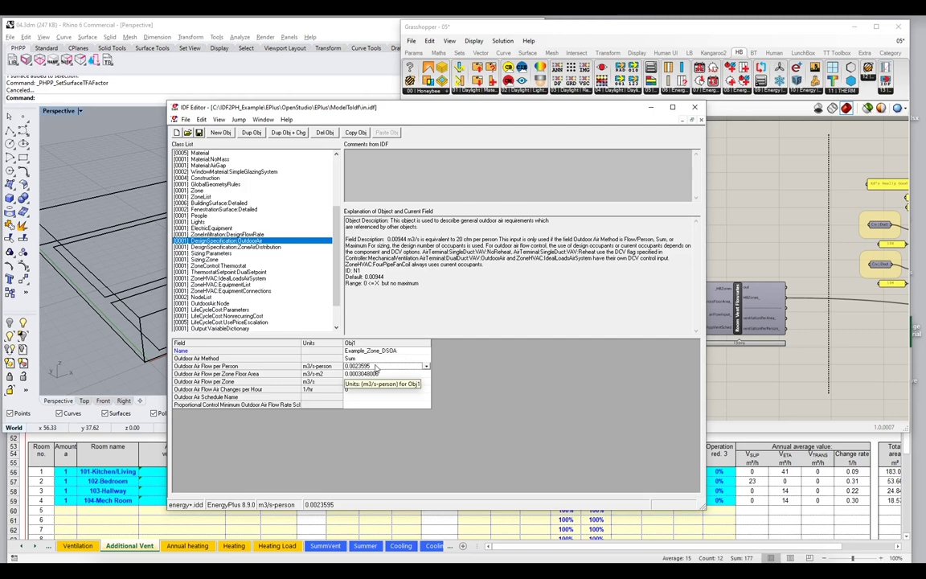
click(203, 216)
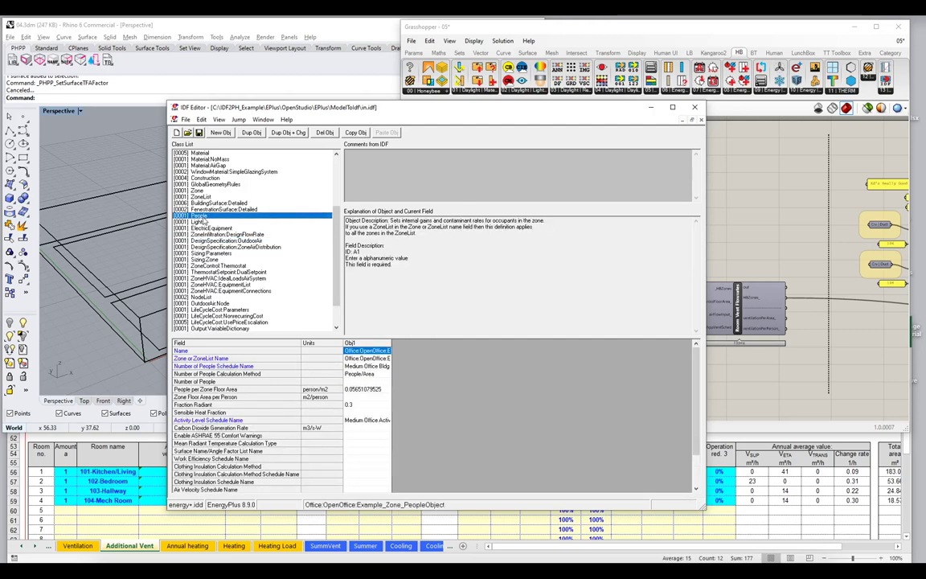
drag(391, 342, 435, 344)
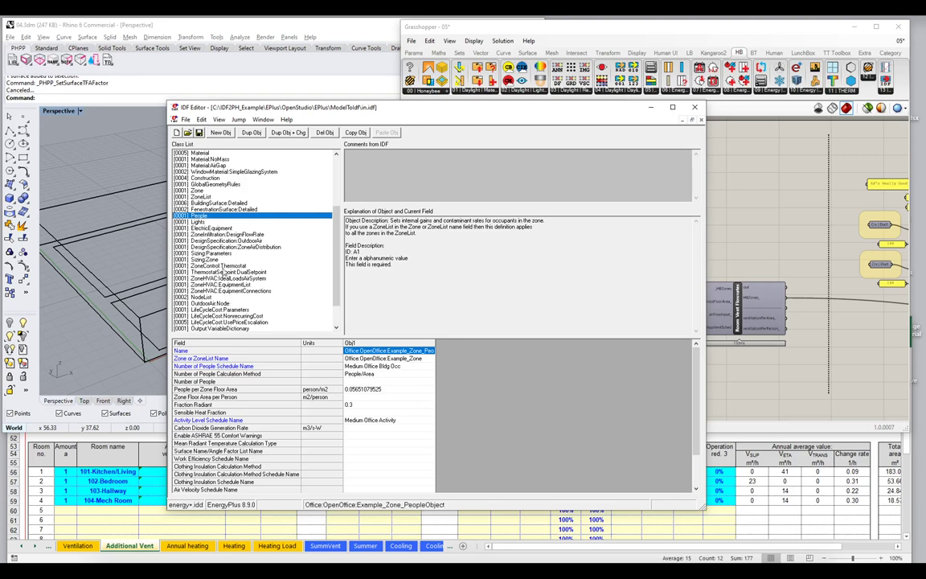
click(217, 241)
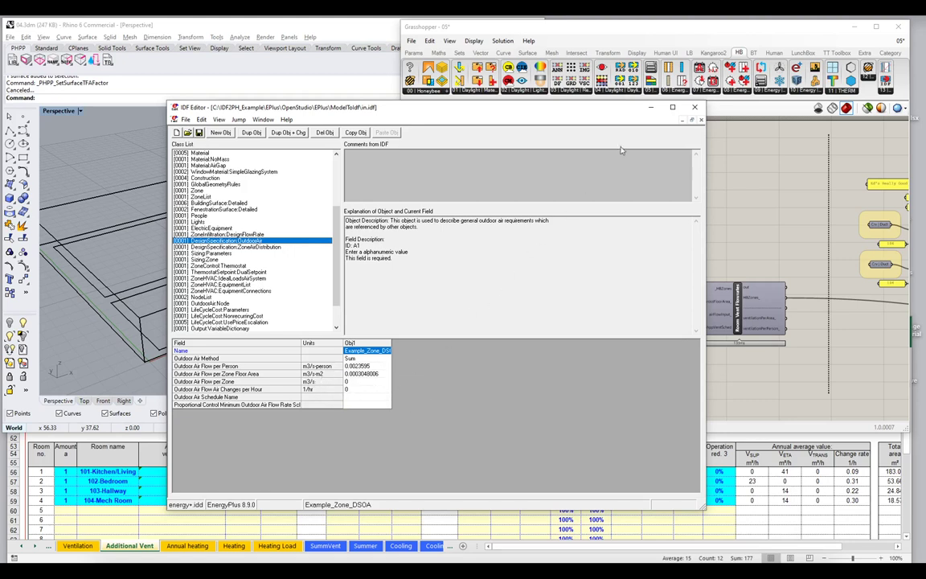
- Check the PHPP room volume flow cells, then zoom the Grasshopper canvas onto Room Vent Flowrates
click(744, 168)
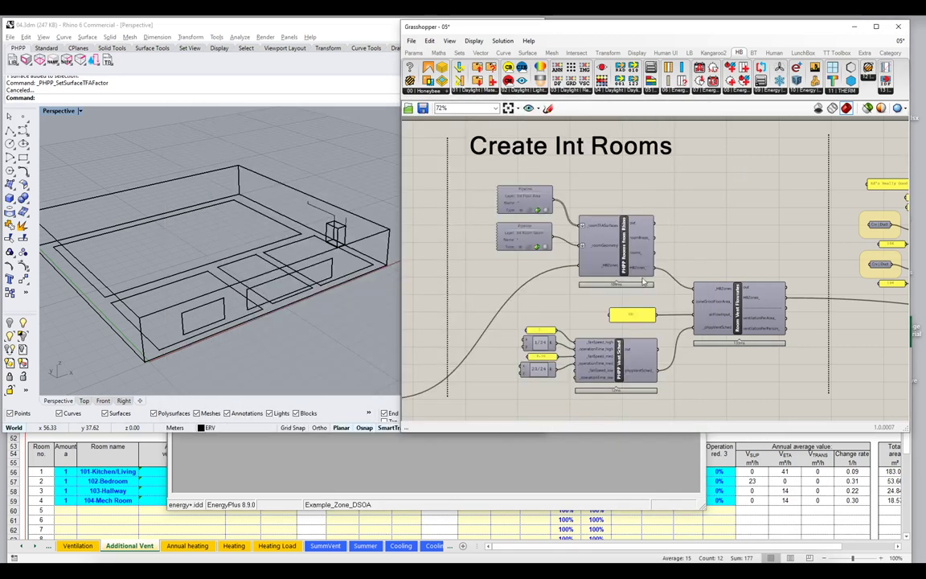
click(413, 534)
drag(342, 470, 413, 502)
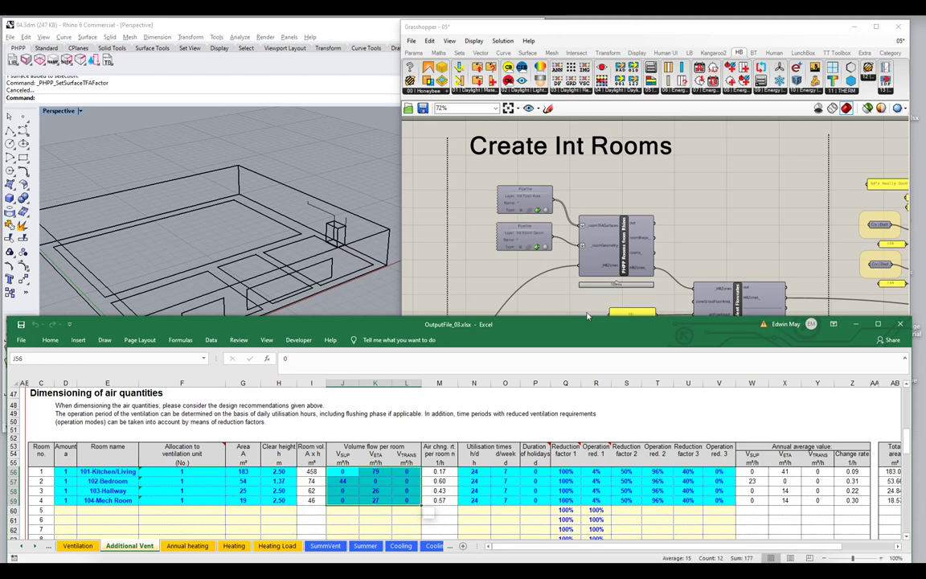
click(716, 262)
scroll(711, 262, up, 5)
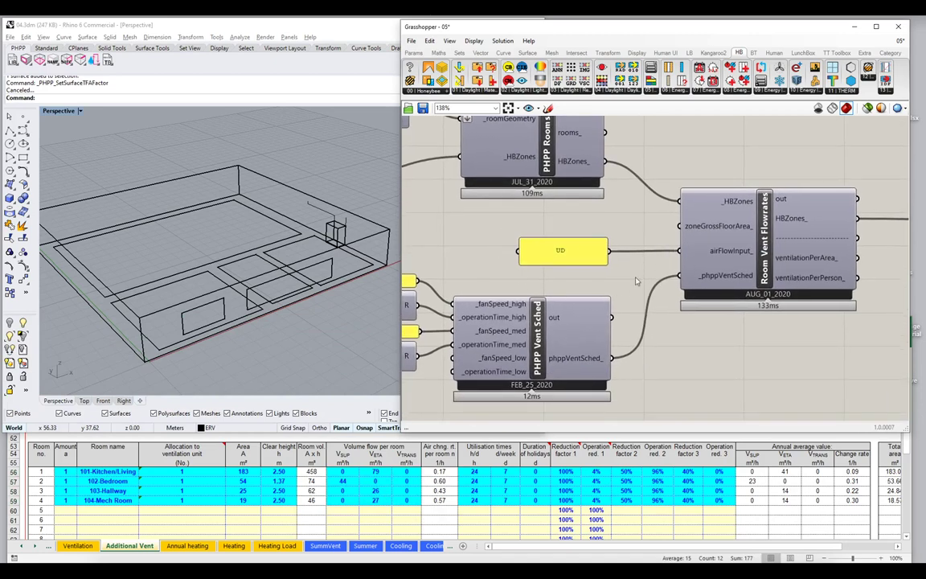
- Change the airflow input panel feeding Room Vent Flowrates so it reads UD
double_click(561, 251)
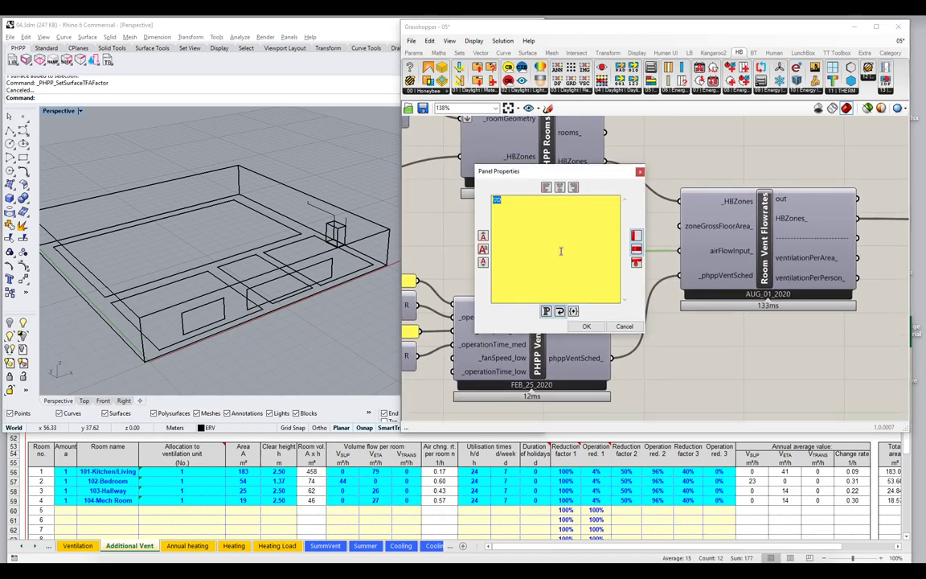
text(EP)
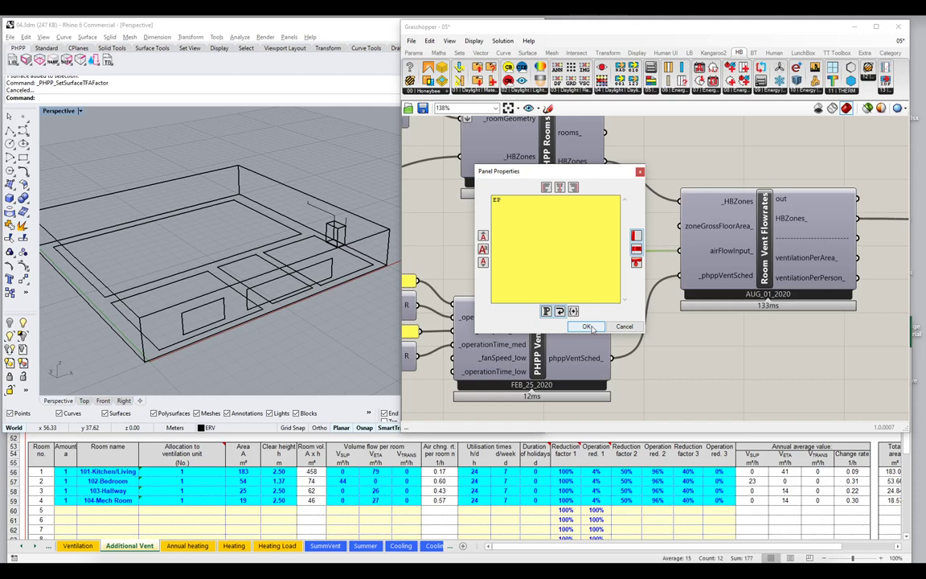
click(586, 326)
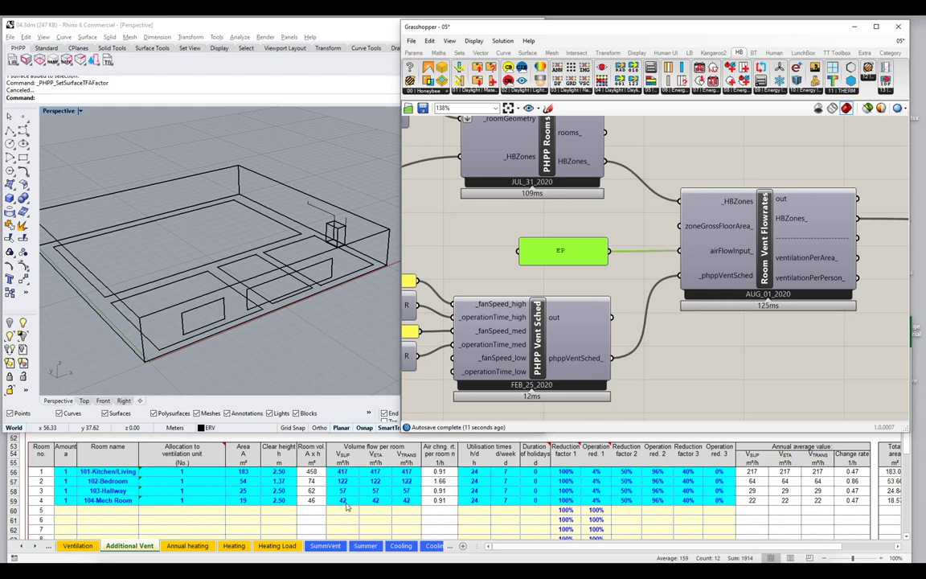
double_click(577, 249)
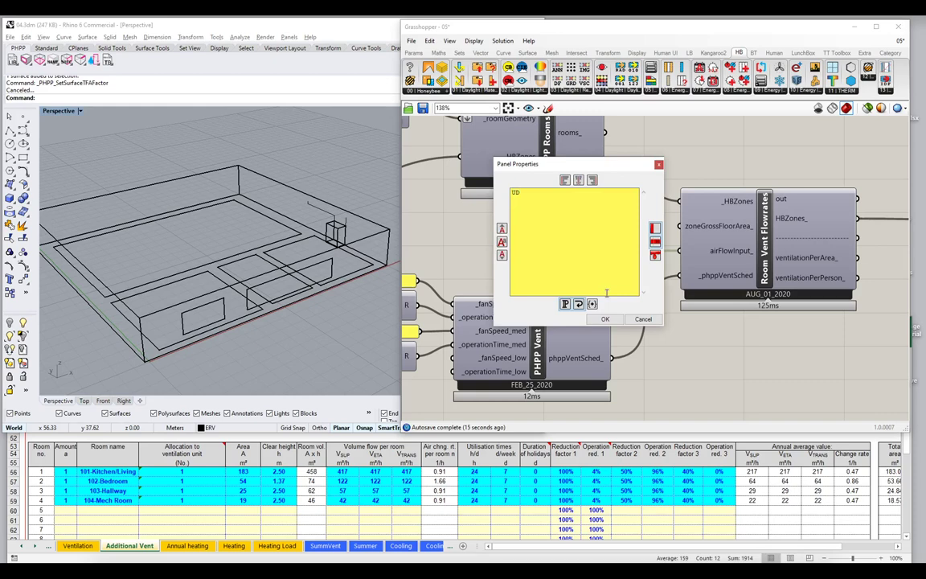
click(609, 319)
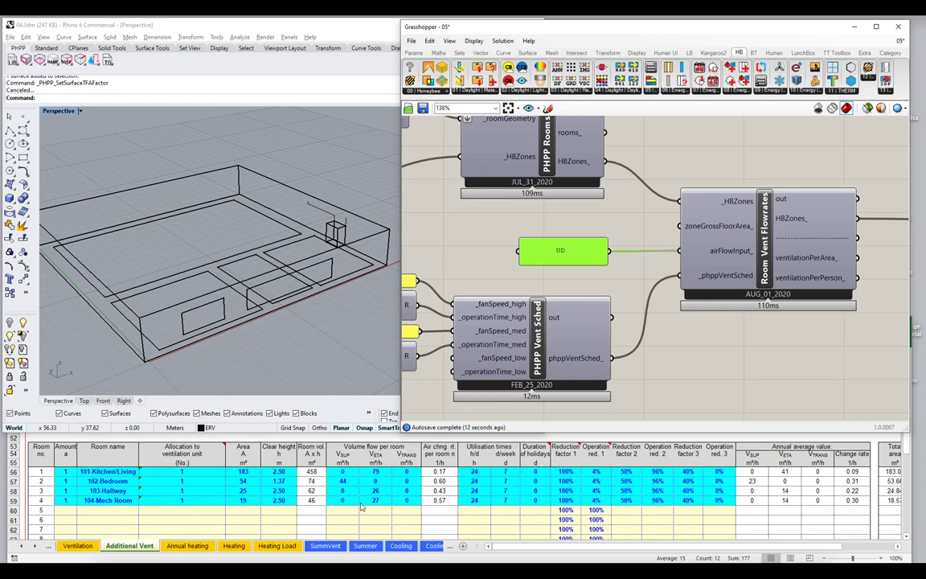
- Spread the canvas apart to open empty space right of Room Vent Flowrates
right_drag(708, 329, 557, 371)
scroll(558, 371, down, 5)
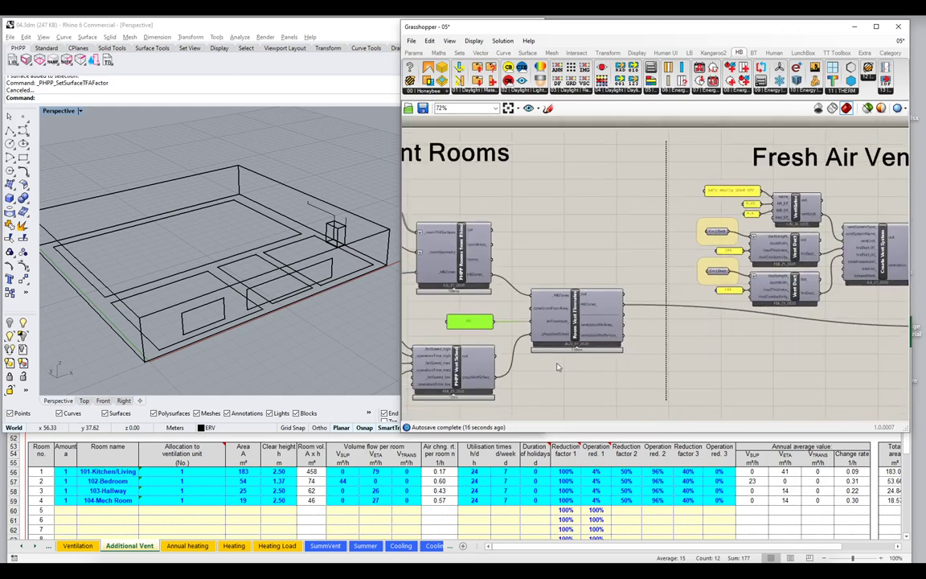
scroll(580, 360, up, 2)
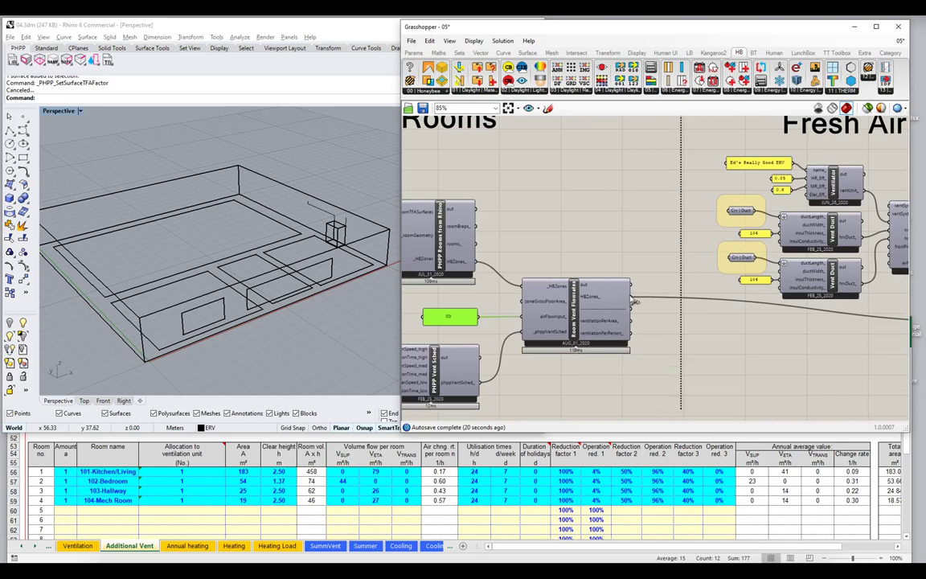
drag(646, 258, 869, 255)
scroll(732, 340, up, 1)
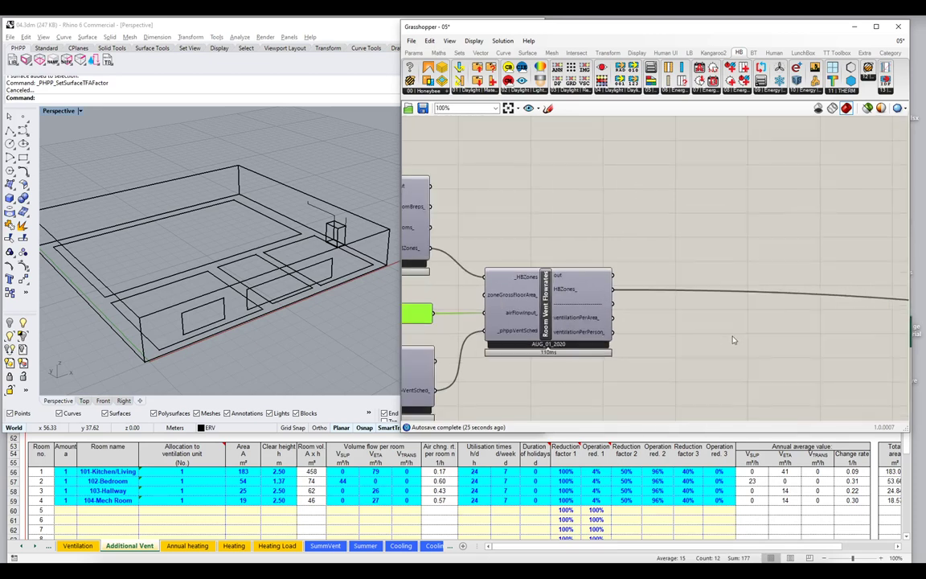
right_drag(732, 340, 730, 309)
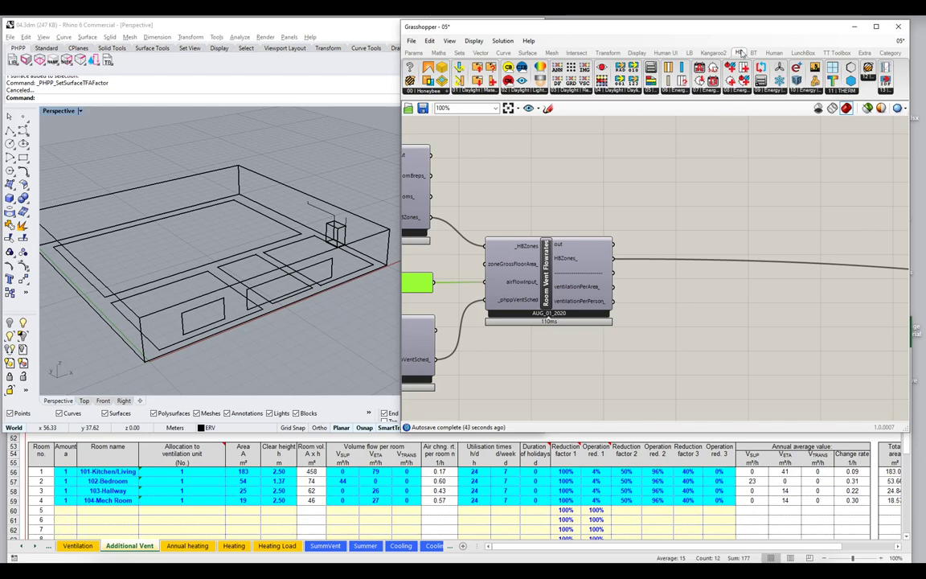
- Place a Set EnergyPlus Zone Loads component beside Room Vent Flowrates
click(740, 92)
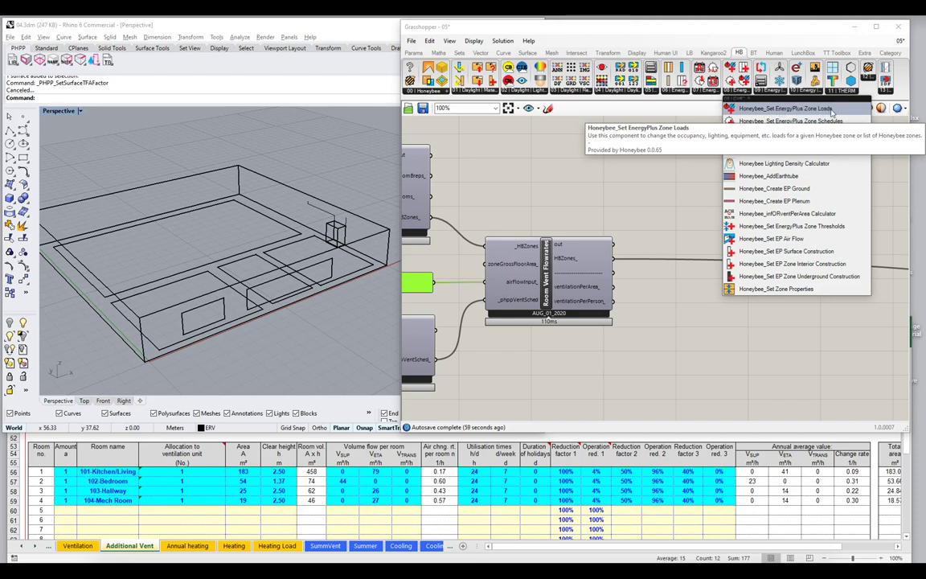
drag(832, 113, 700, 299)
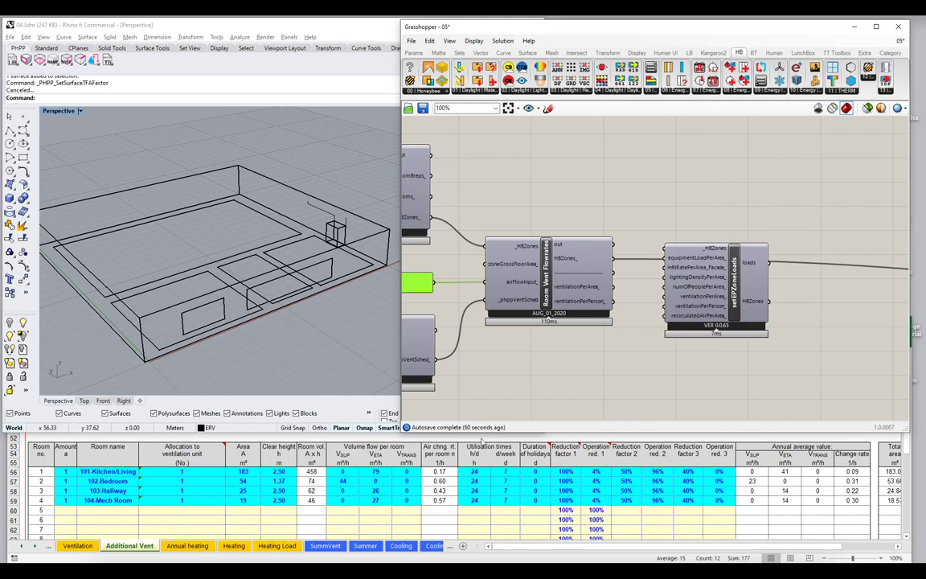
scroll(650, 293, up, 3)
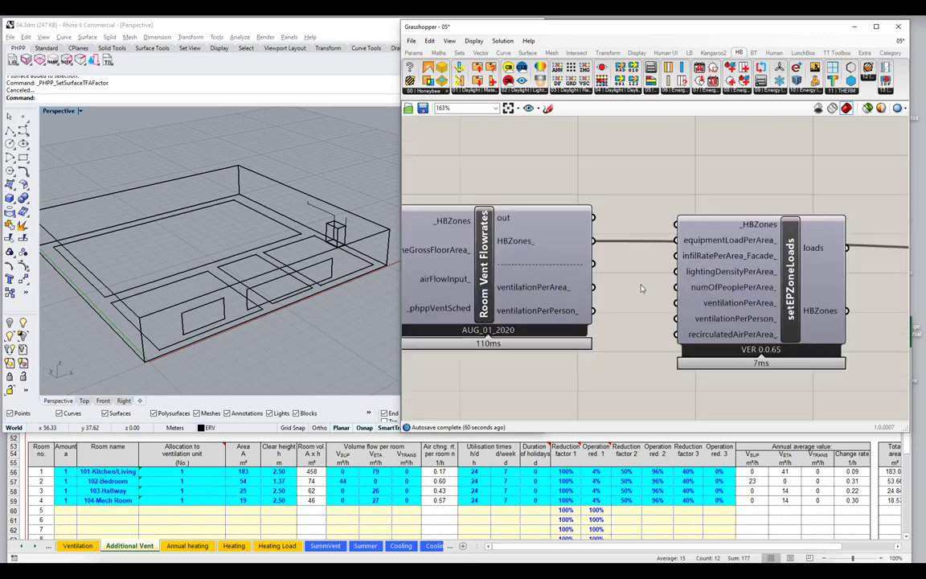
right_drag(643, 291, 682, 283)
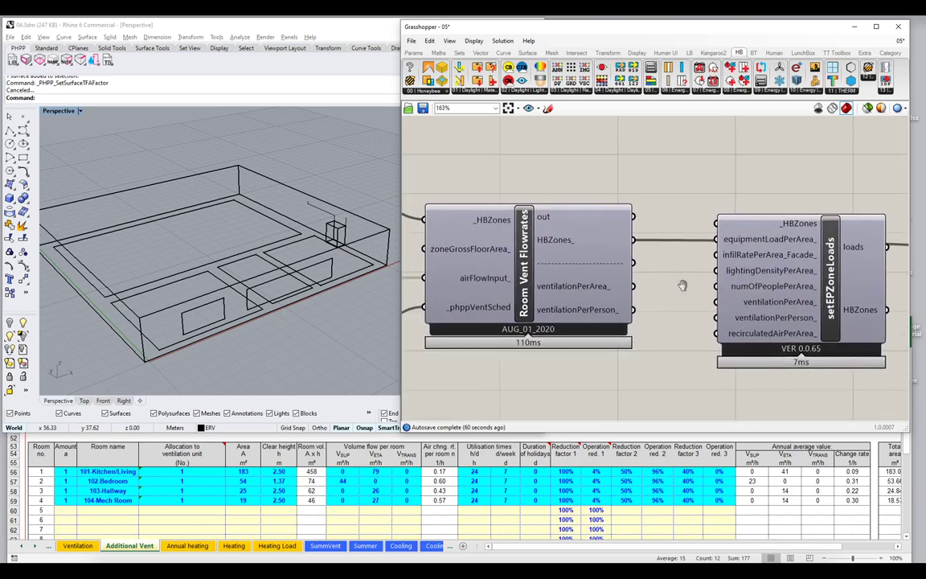
click(785, 312)
drag(785, 312, 760, 309)
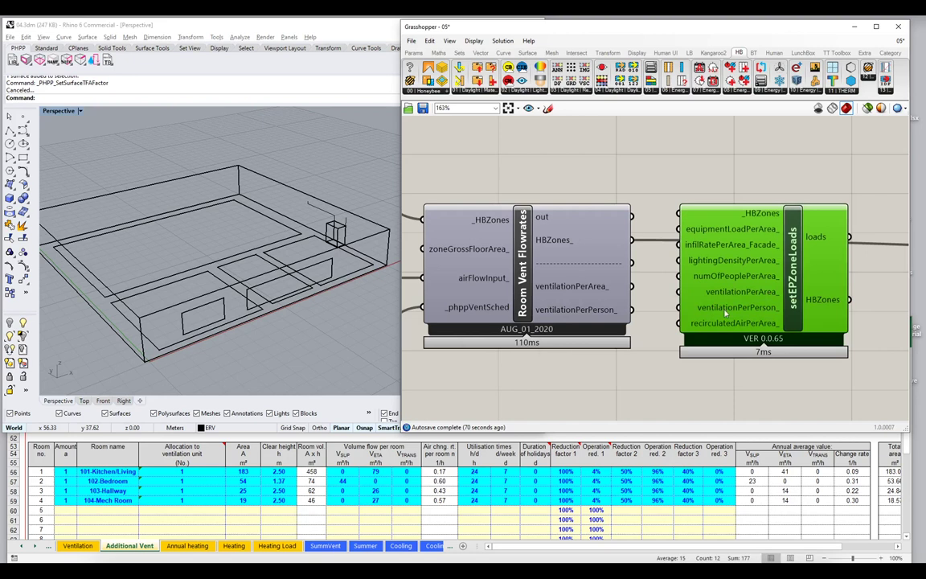
- Wire the per-area ventilation and zones into setEPZoneLoads, and its zones on to Set Zone Vent
drag(632, 286, 679, 307)
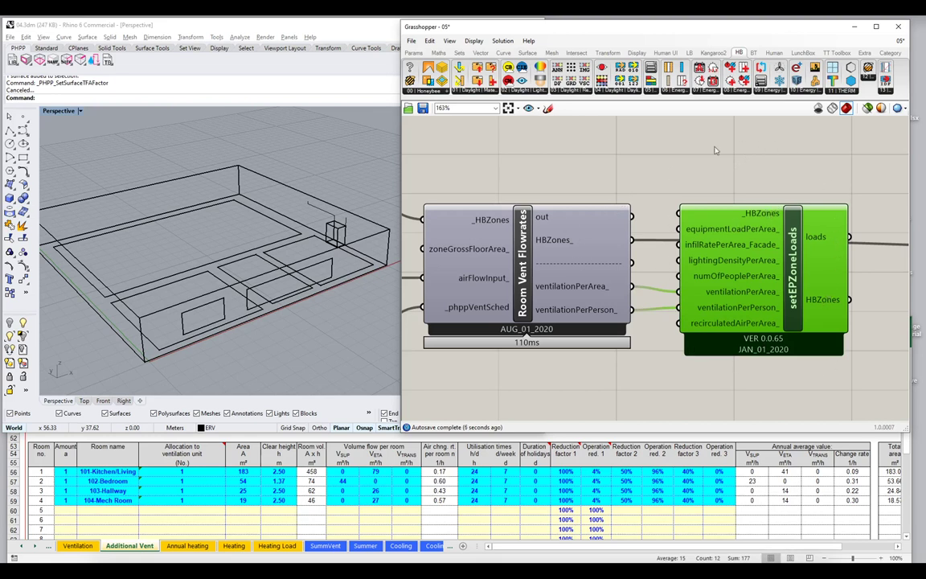
drag(632, 239, 679, 213)
scroll(684, 169, down, 3)
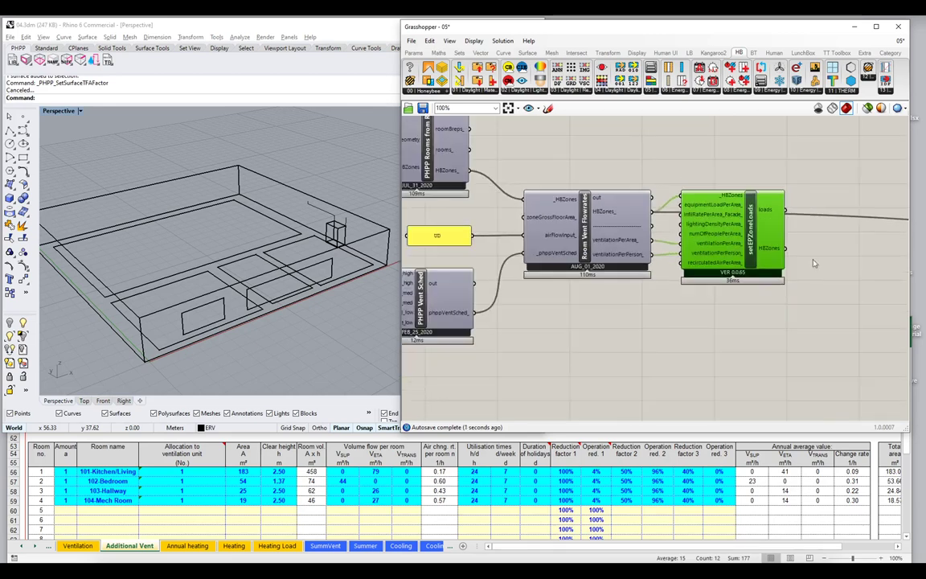
right_drag(813, 263, 447, 287)
scroll(498, 280, down, 2)
scroll(498, 280, up, 1)
drag(440, 280, 857, 280)
right_drag(471, 269, 549, 274)
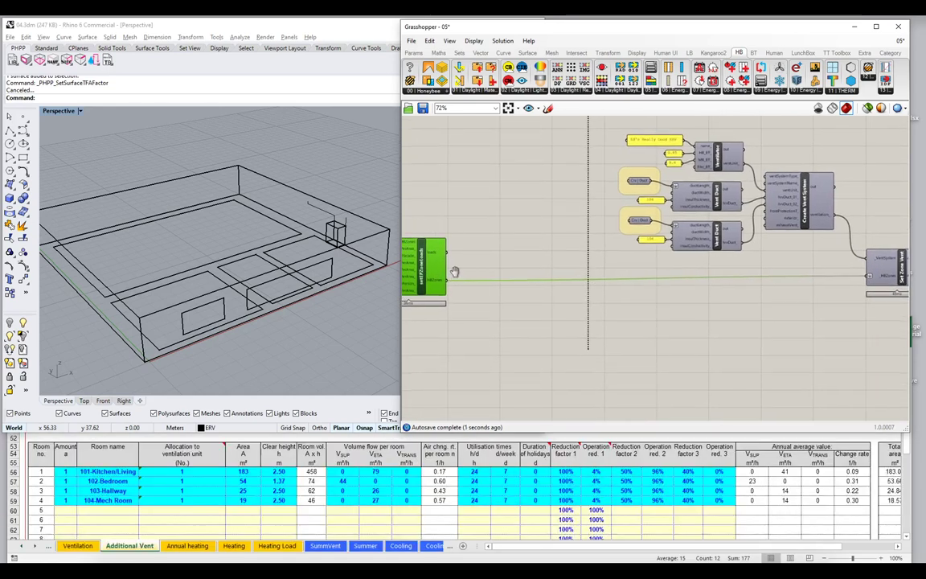
scroll(550, 273, up, 3)
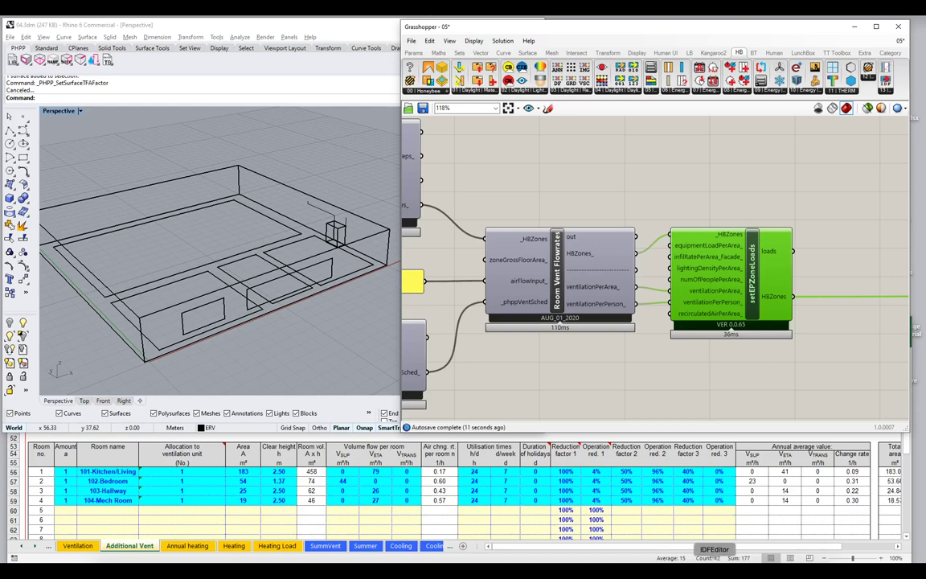
- Dismiss the file-changed warning and reopen in.idf in the IDF Editor showing only populated classes
key(alt+Tab)
click(536, 326)
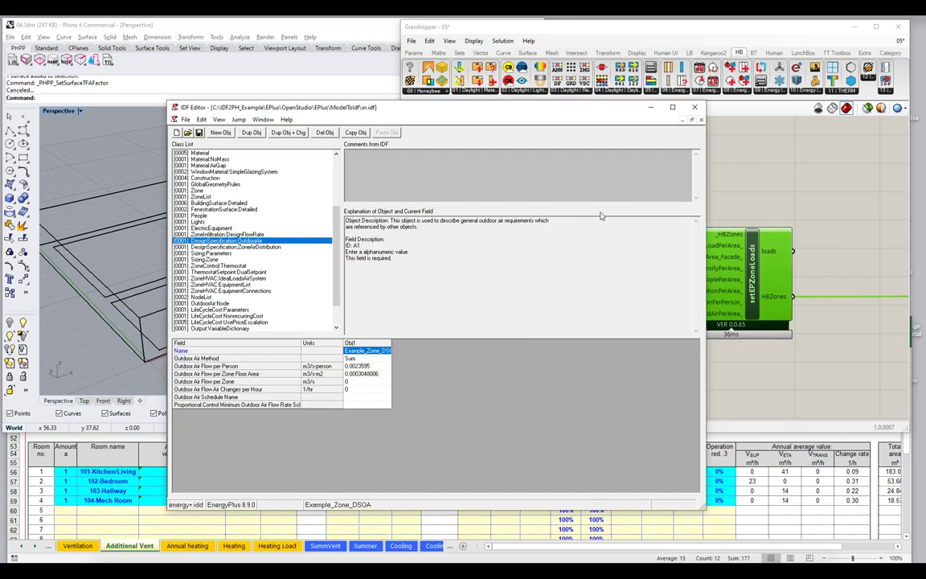
key(alt+Tab)
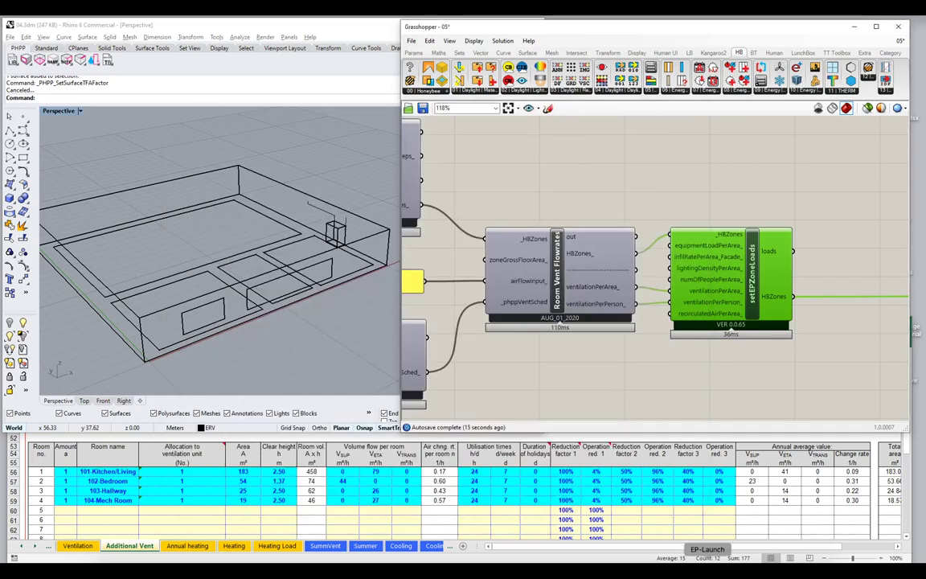
key(alt+Tab)
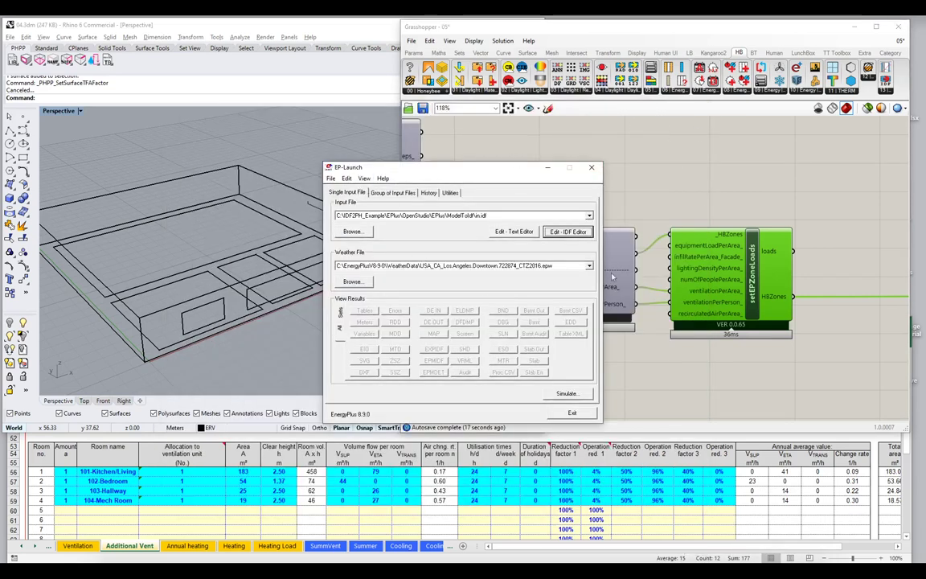
click(567, 232)
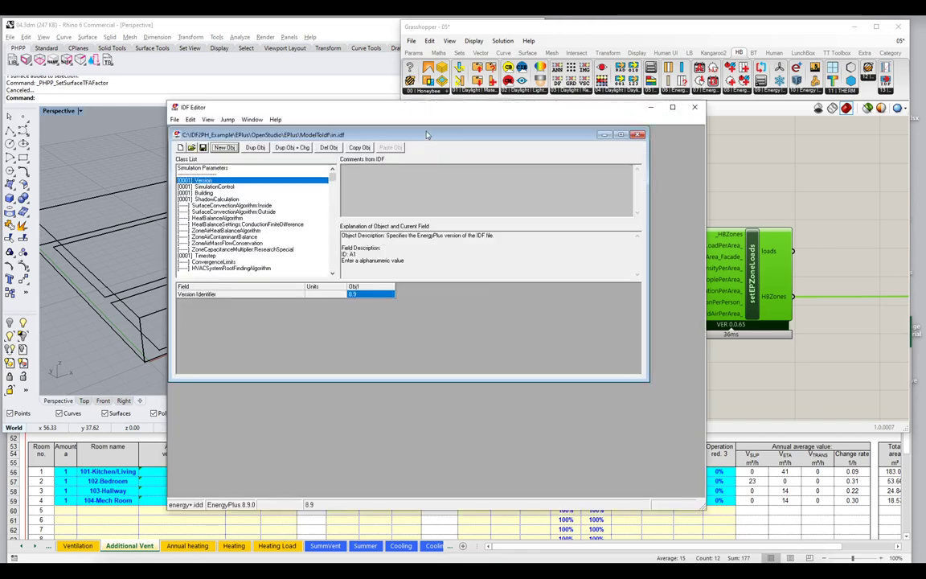
double_click(386, 133)
click(265, 203)
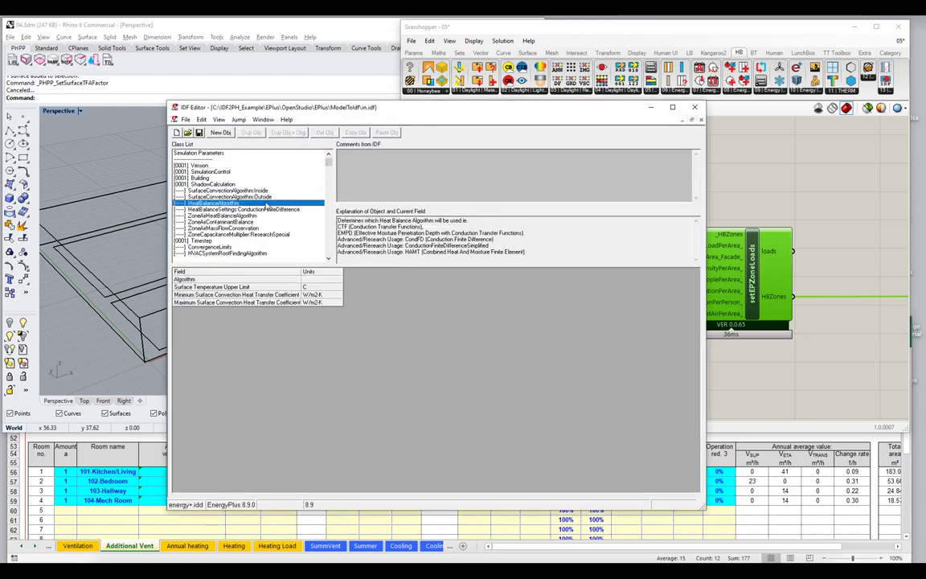
key(ctrl+l)
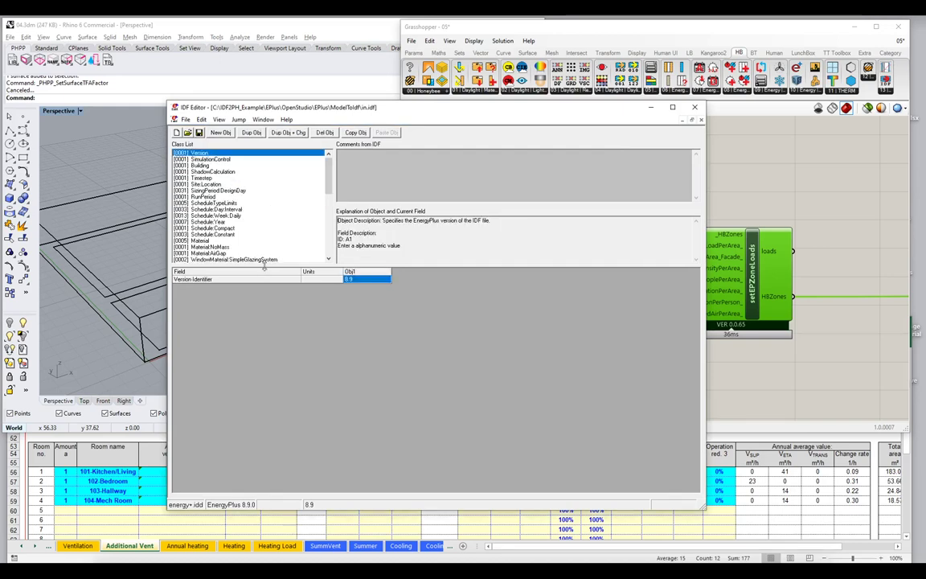
drag(264, 268, 265, 378)
scroll(214, 262, down, 2)
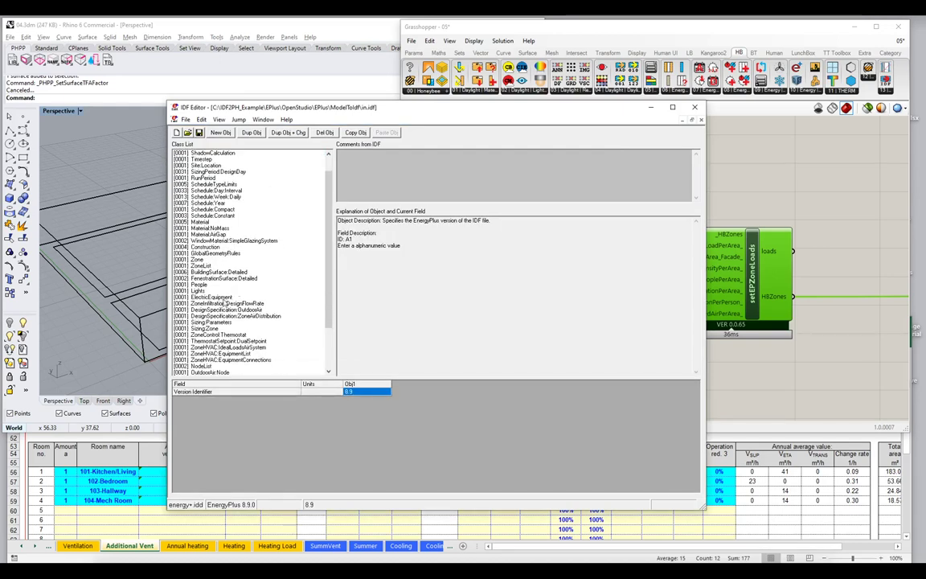
- Confirm DesignSpecification:OutdoorAir now reads 0 per person and 3.15947941E-05 m3/s-m2 per area
click(225, 309)
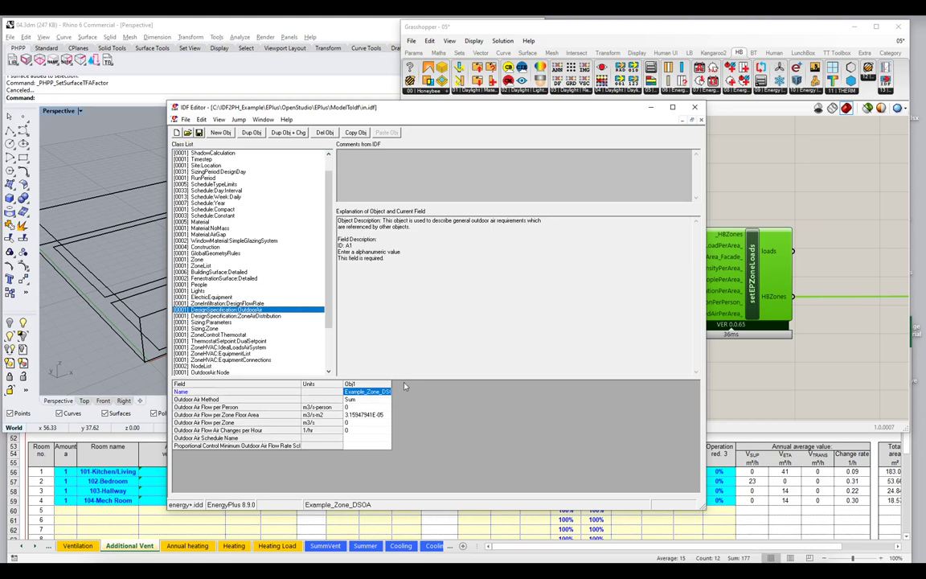
drag(405, 368, 445, 339)
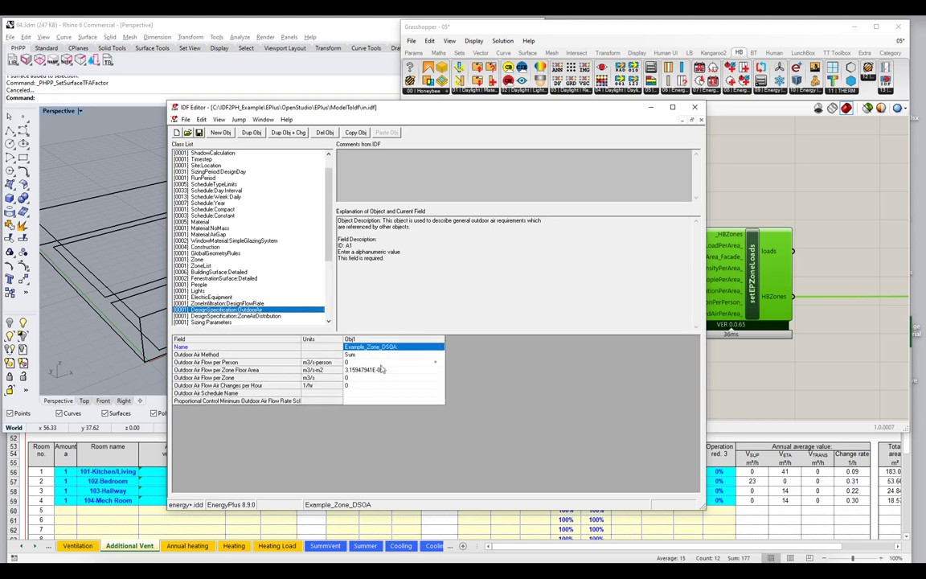
click(363, 377)
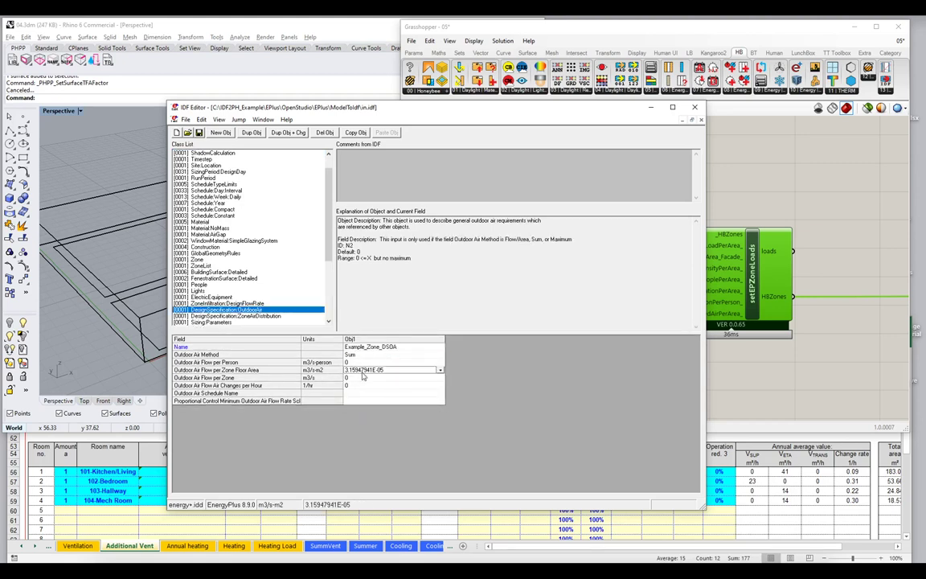
click(345, 370)
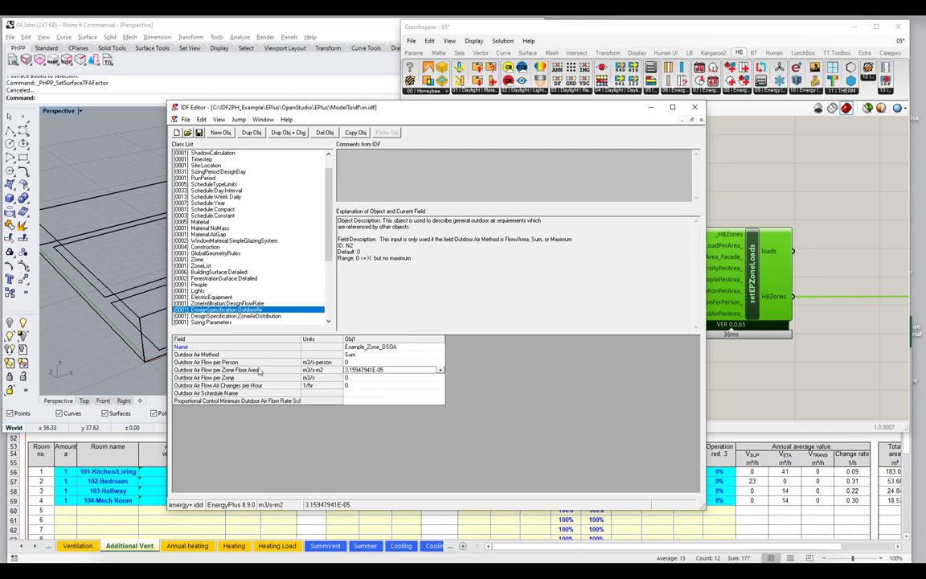
click(354, 363)
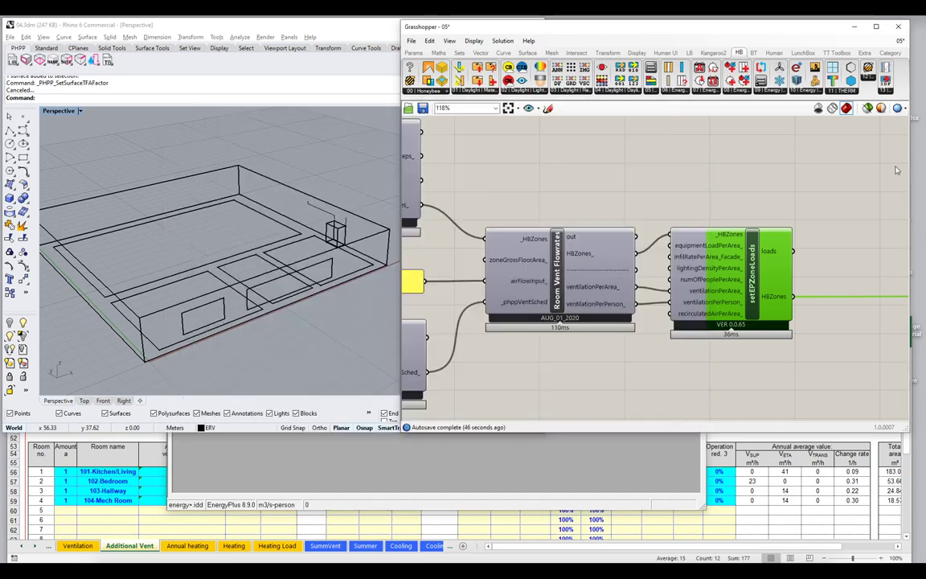
click(808, 158)
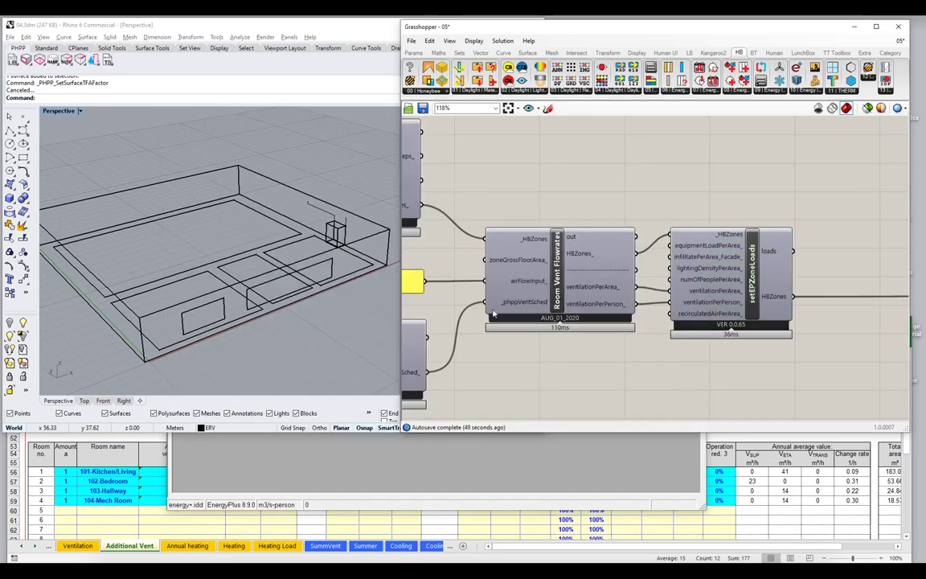
mouse_move(593, 315)
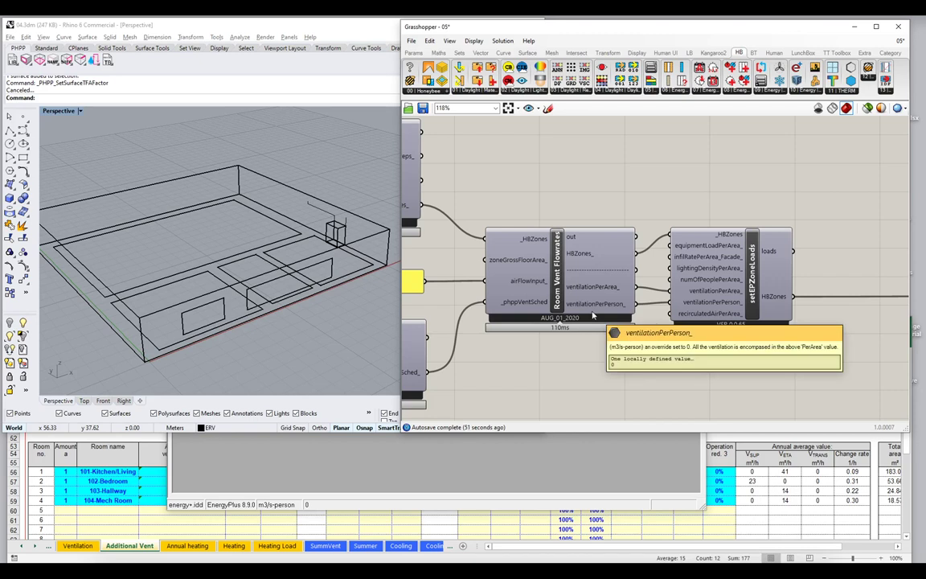
click(258, 251)
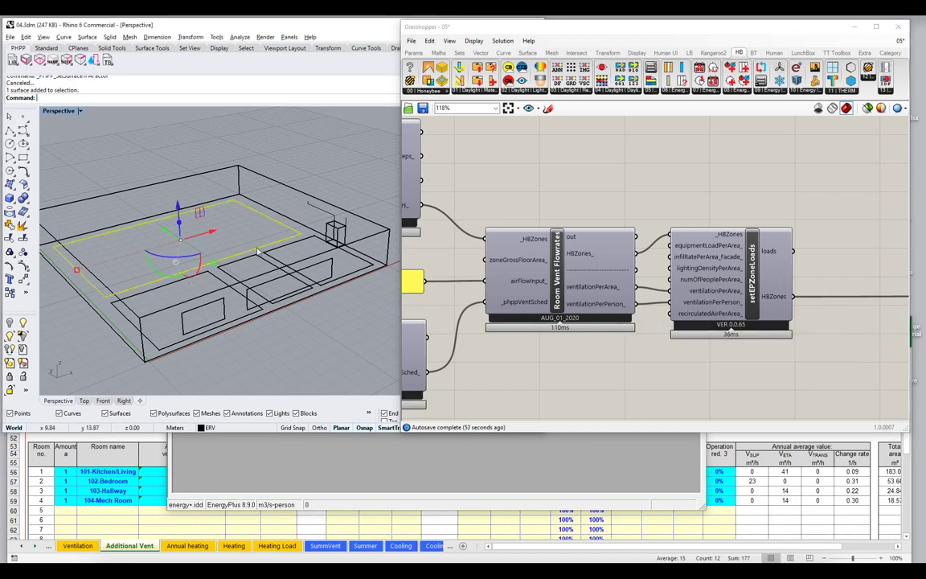
click(37, 60)
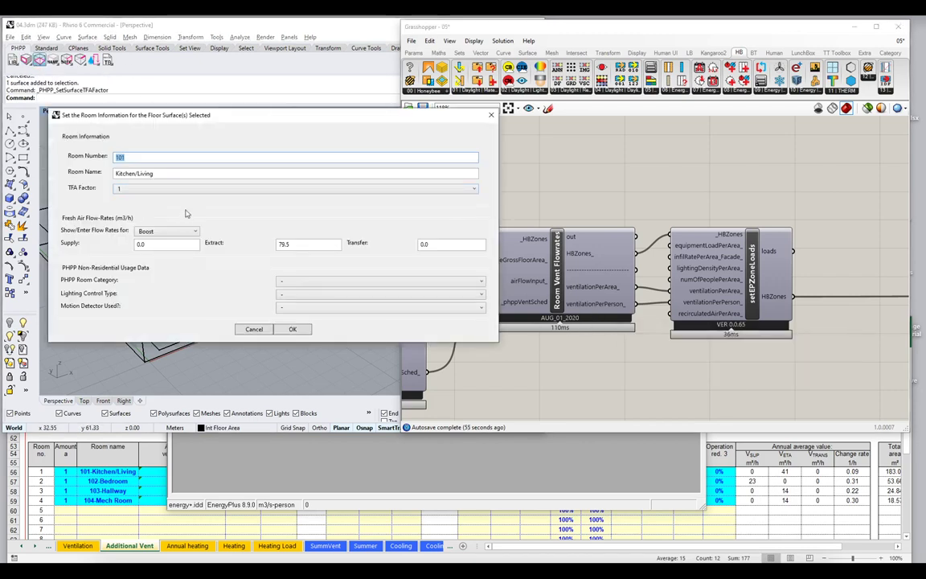
double_click(284, 245)
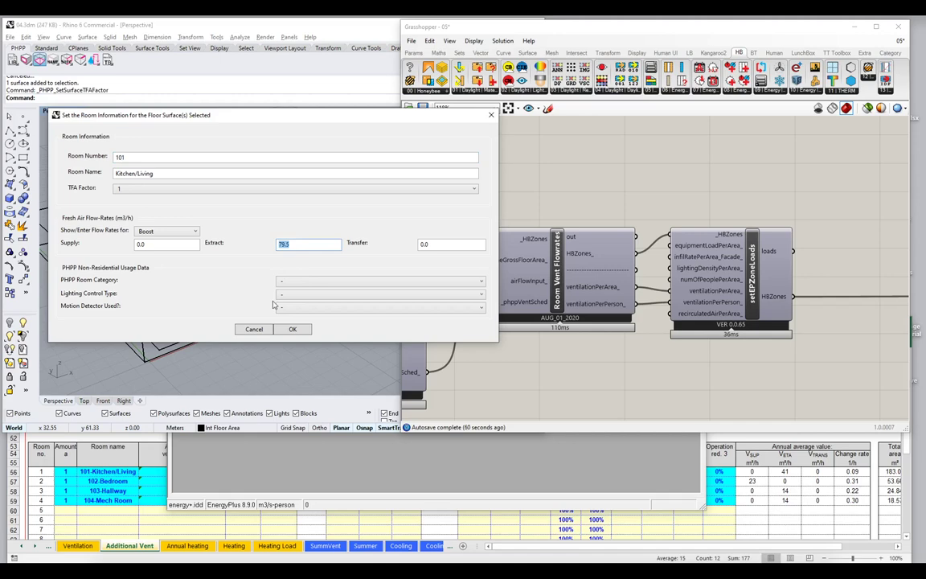
click(253, 329)
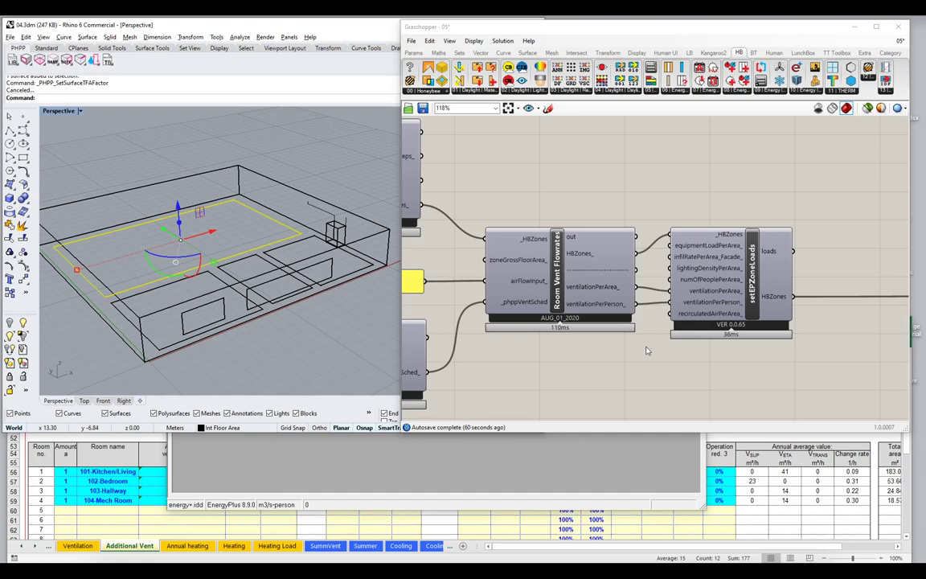
click(233, 244)
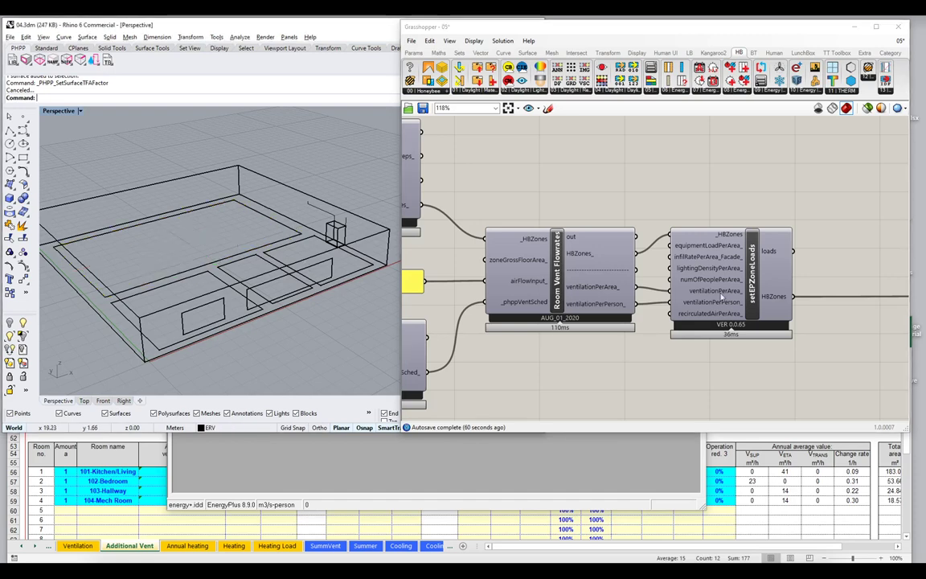
right_drag(580, 314, 666, 273)
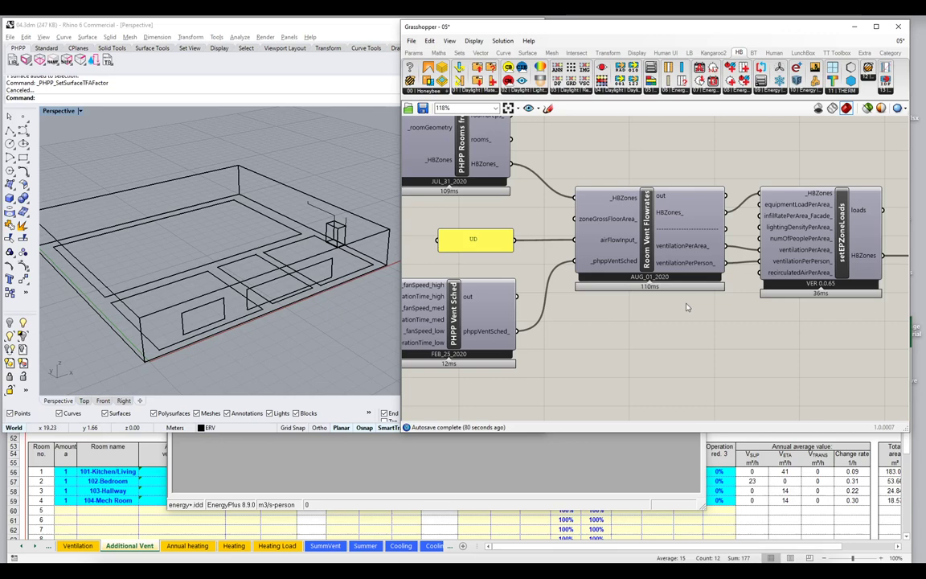
click(702, 467)
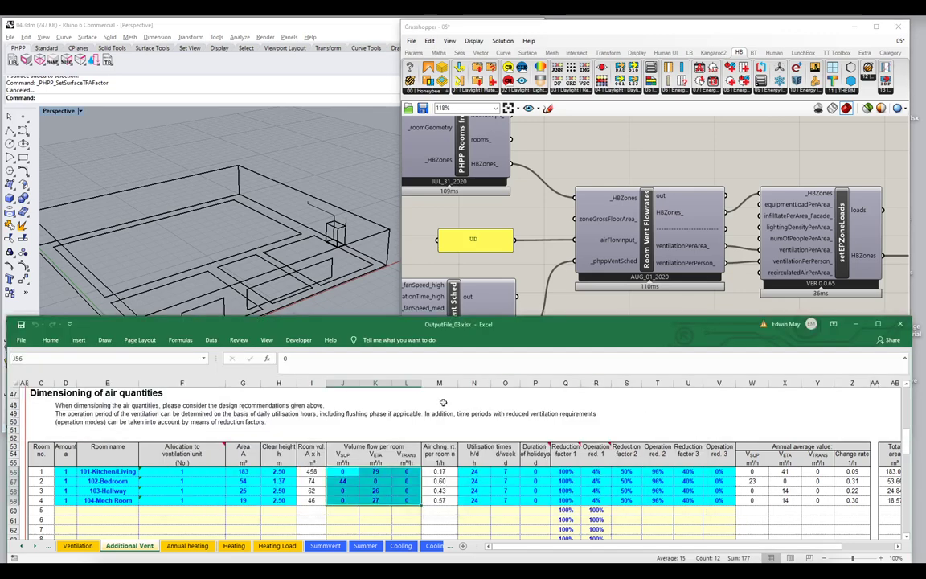
click(654, 519)
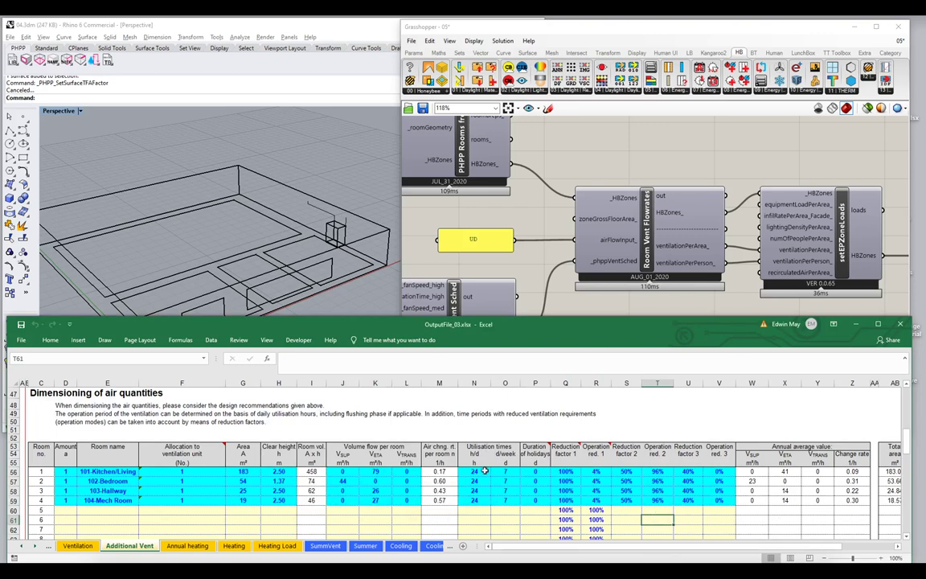
drag(474, 471, 720, 505)
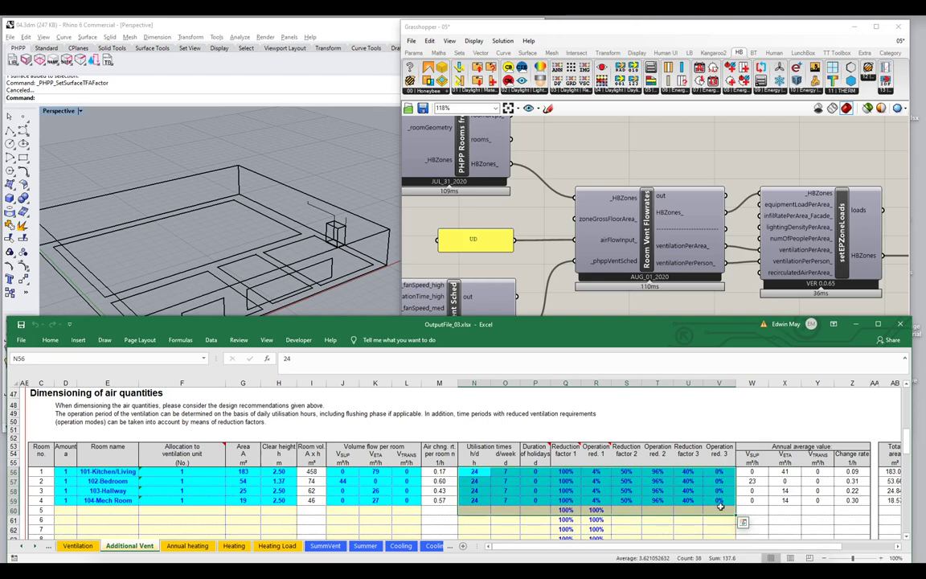
drag(560, 471, 565, 500)
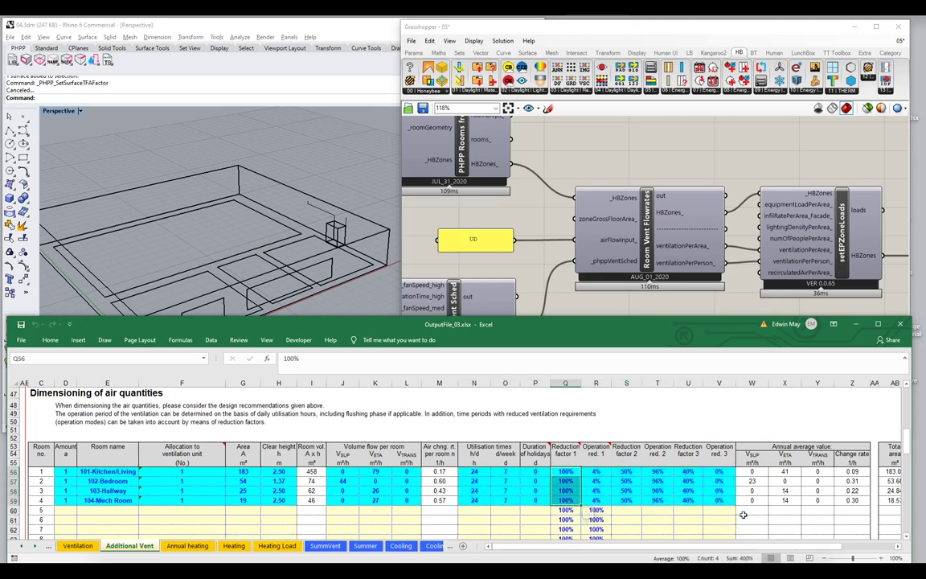
click(705, 470)
drag(706, 470, 475, 500)
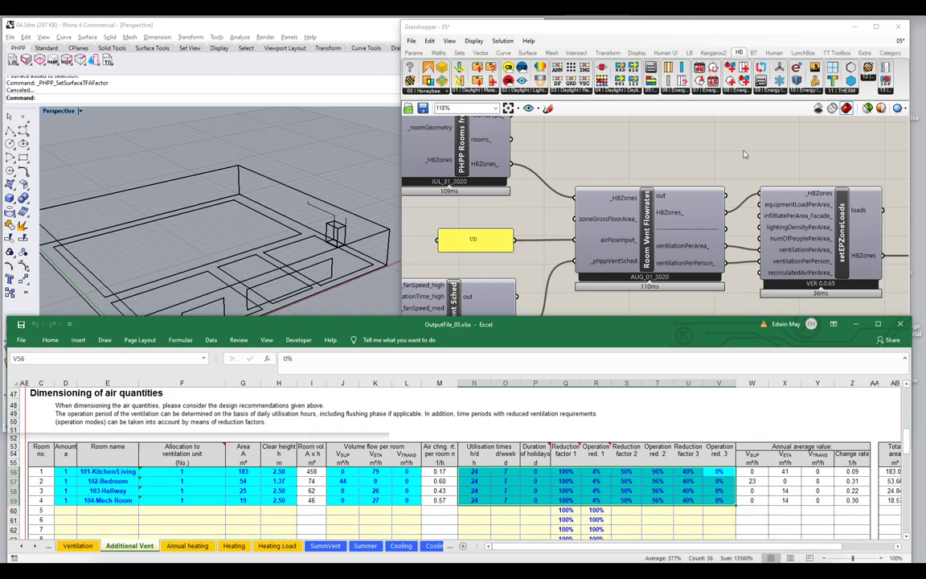
key(alt+Tab)
right_drag(797, 249, 608, 201)
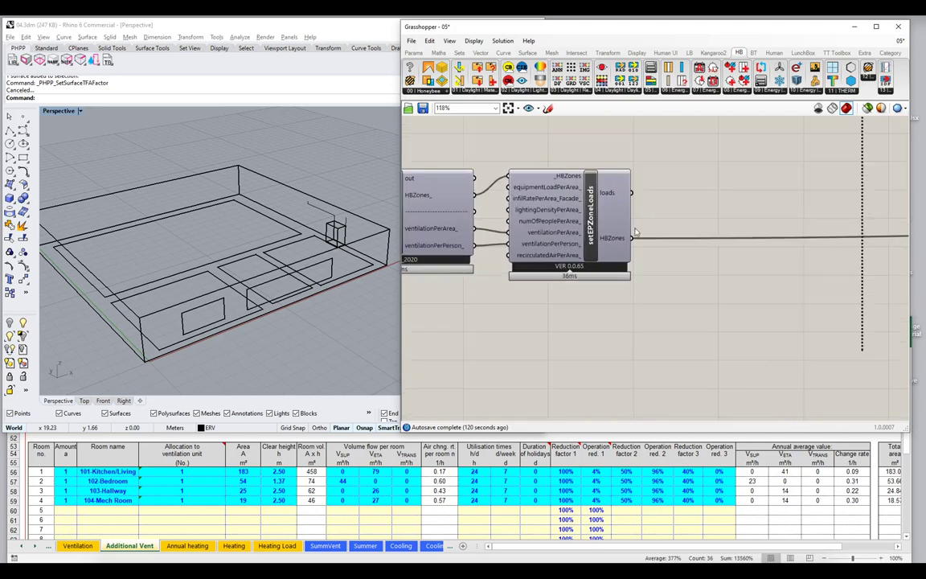
- Add setEPZoneSchedules between setEPZoneLoads and Set Zone Vent, wiring the zones through it
click(737, 91)
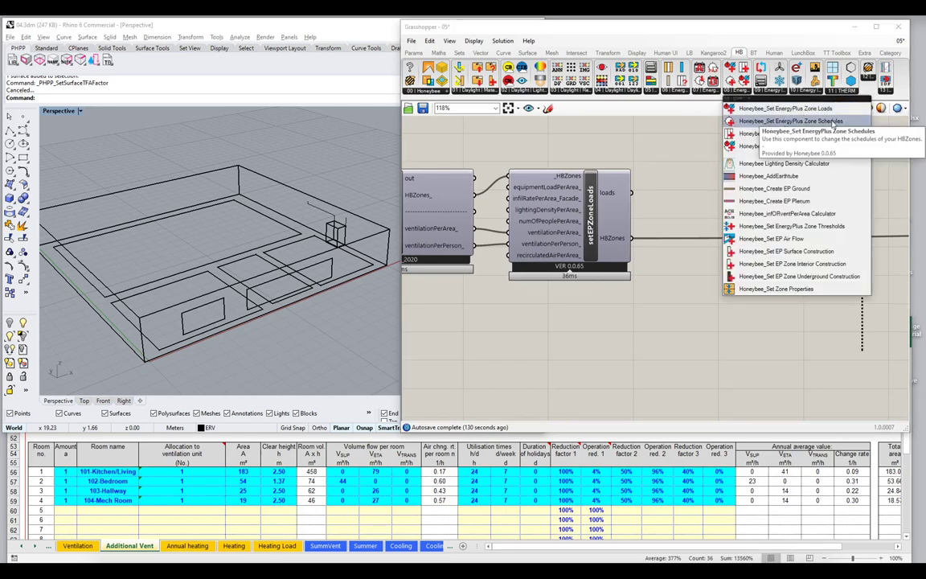
click(835, 122)
click(733, 221)
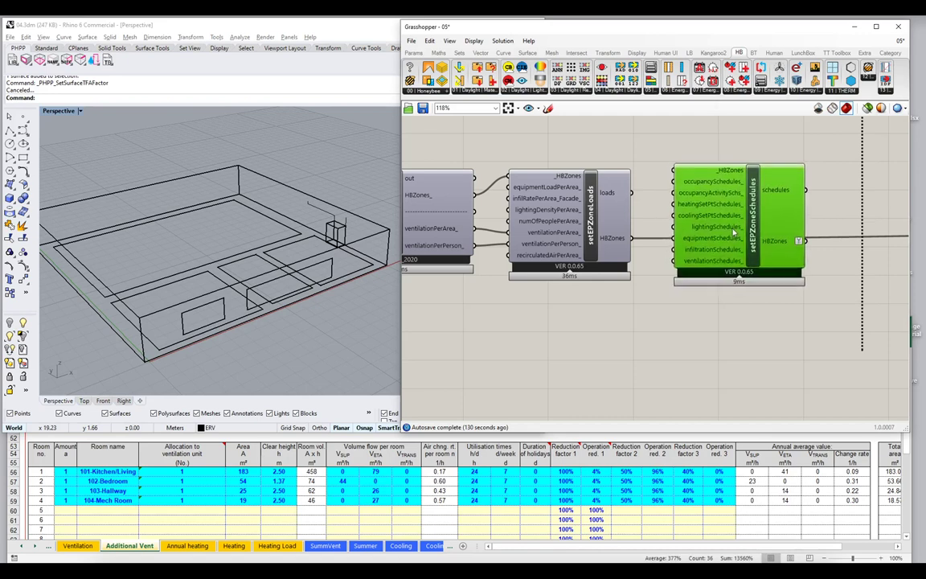
drag(733, 232, 737, 234)
drag(631, 238, 682, 173)
right_drag(839, 246, 574, 256)
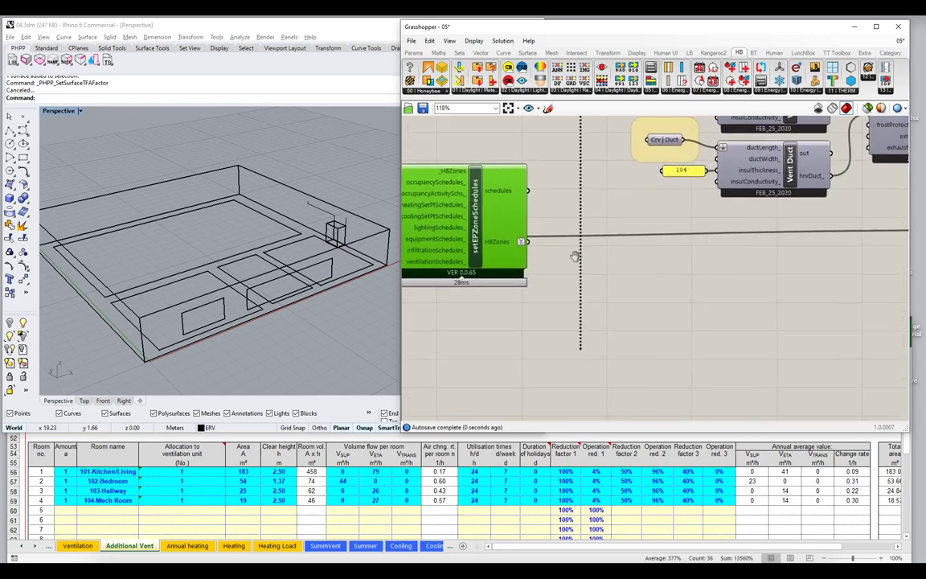
scroll(516, 270, down, 1)
scroll(516, 270, down, 2)
drag(497, 256, 773, 255)
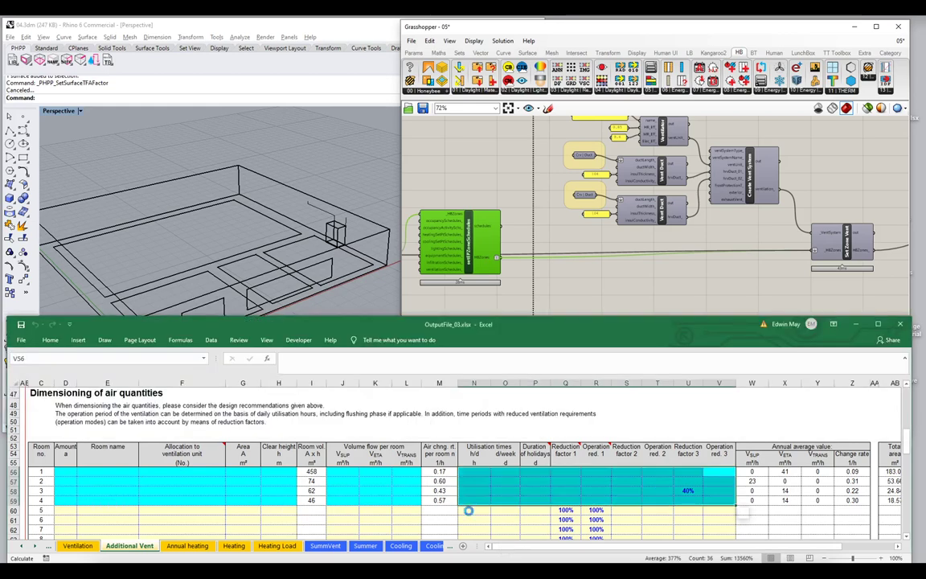
- Switch the PHPP workbook's calculation mode to manual
click(179, 341)
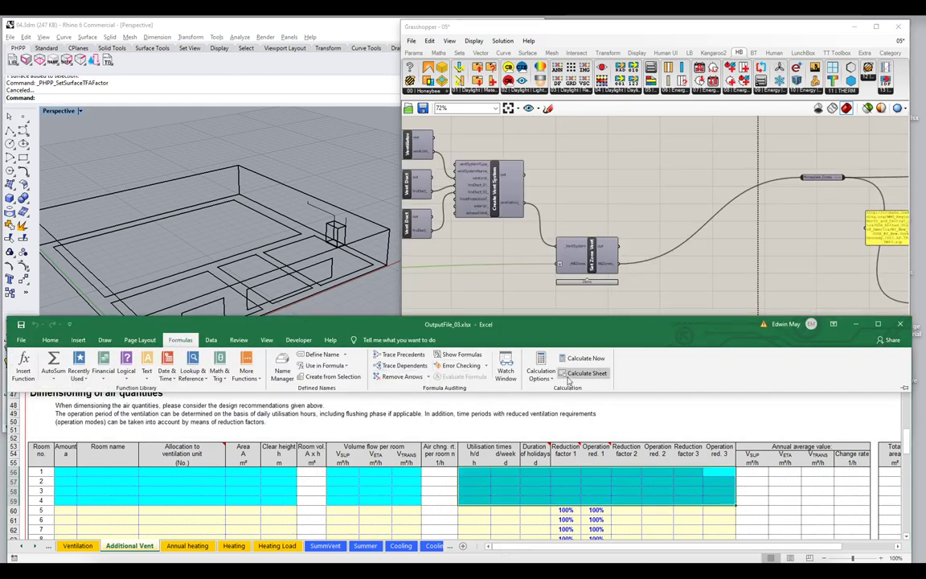
click(540, 371)
click(551, 413)
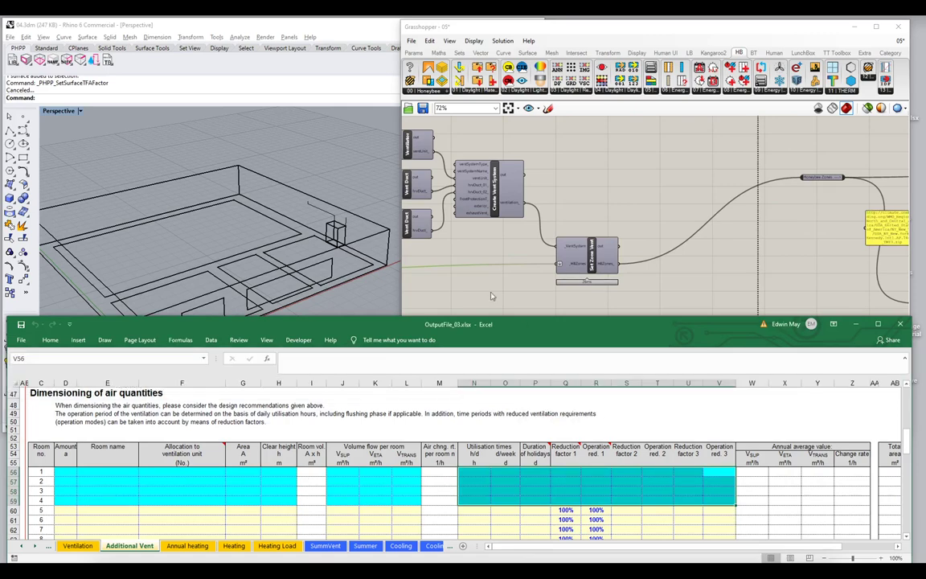
- Nudge setEPZoneSchedules into place and recentre the view on the zone components
click(455, 251)
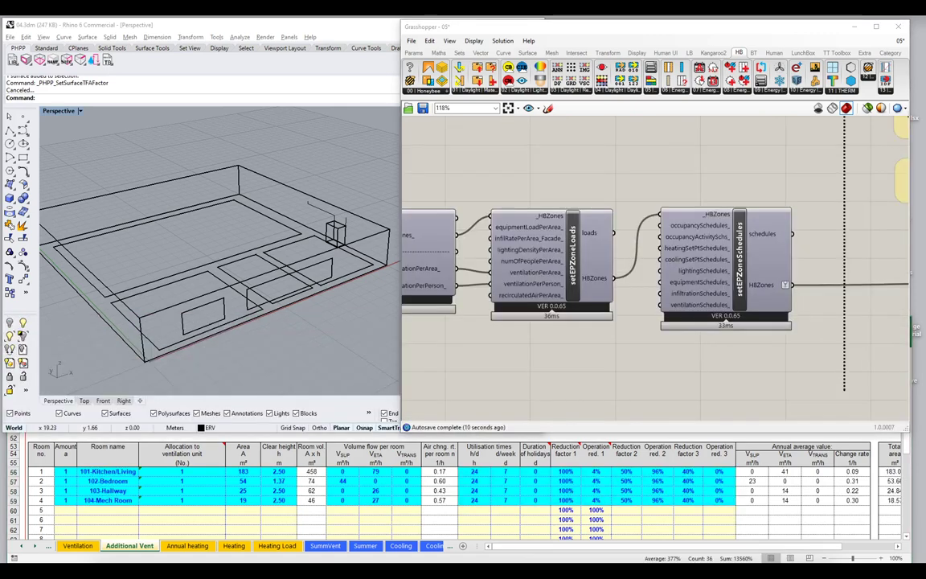
click(737, 266)
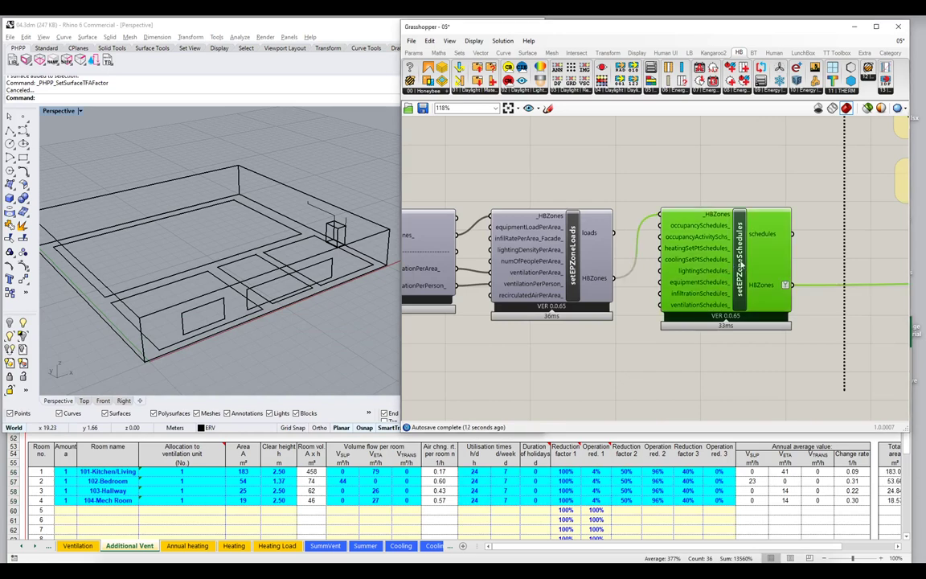
drag(742, 263, 745, 264)
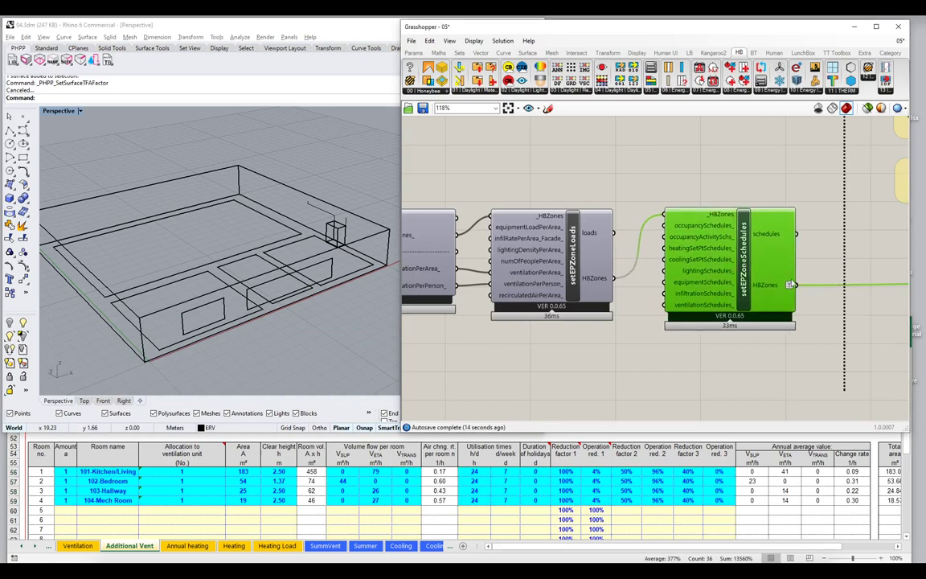
scroll(715, 286, down, 3)
mouse_move(715, 285)
right_down()
mouse_move(482, 273)
mouse_move(711, 269)
right_up()
scroll(502, 271, up, 2)
scroll(711, 269, up, 2)
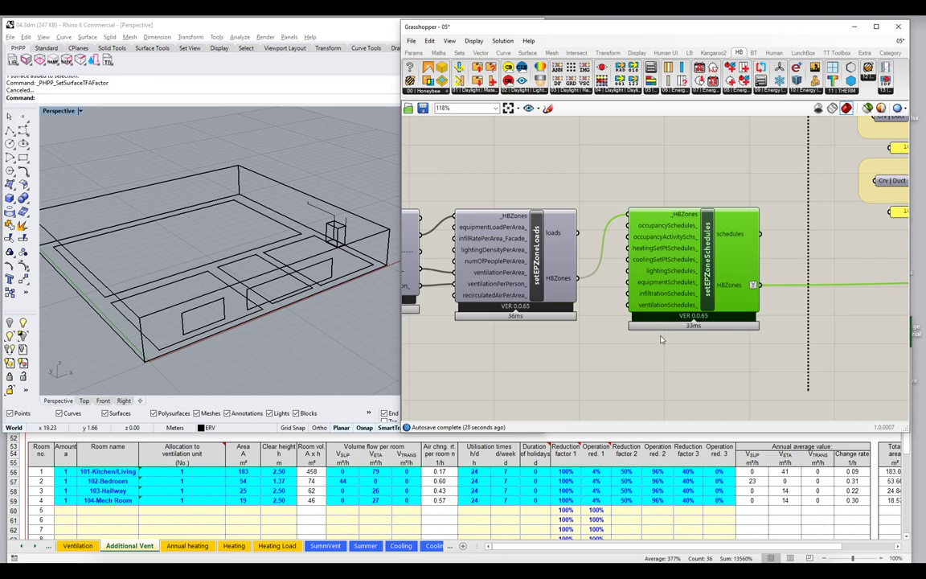
mouse_move(662, 313)
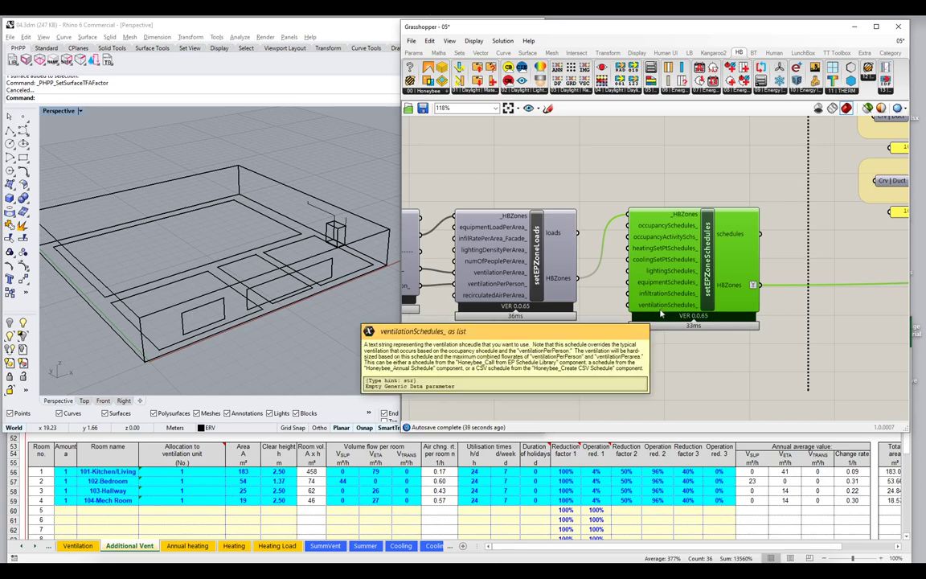
right_drag(662, 313, 720, 285)
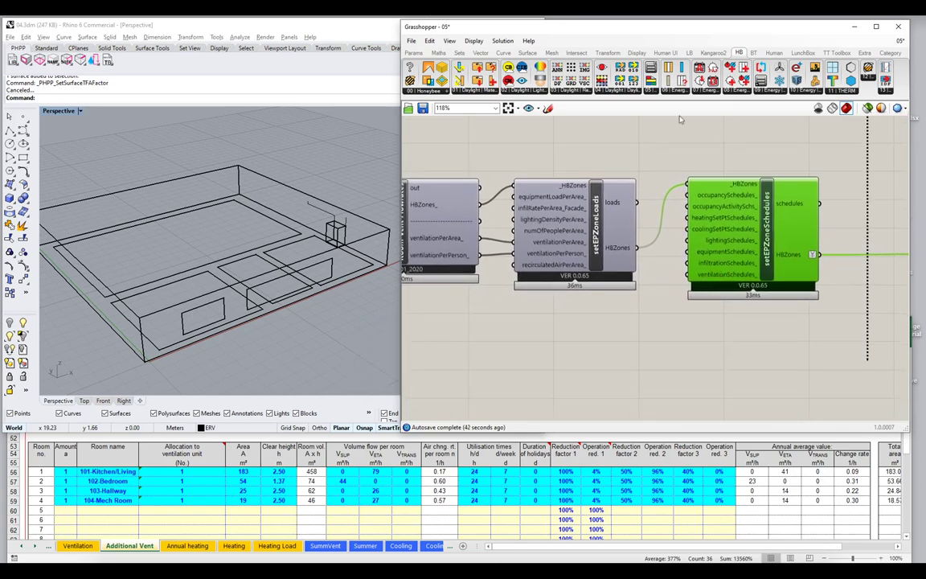
right_drag(650, 256, 679, 231)
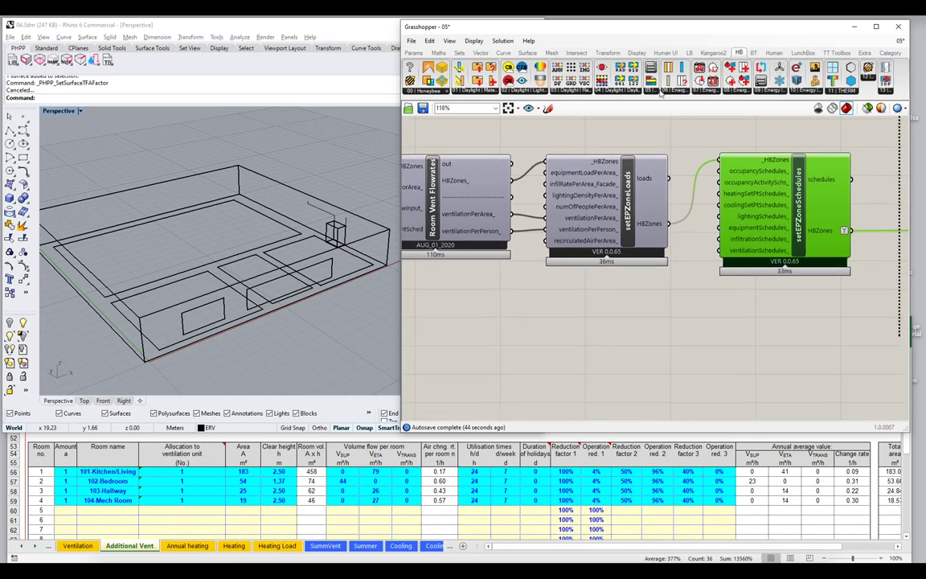
- Add a Honeybee ConstantSchedule component below the zone components
click(711, 90)
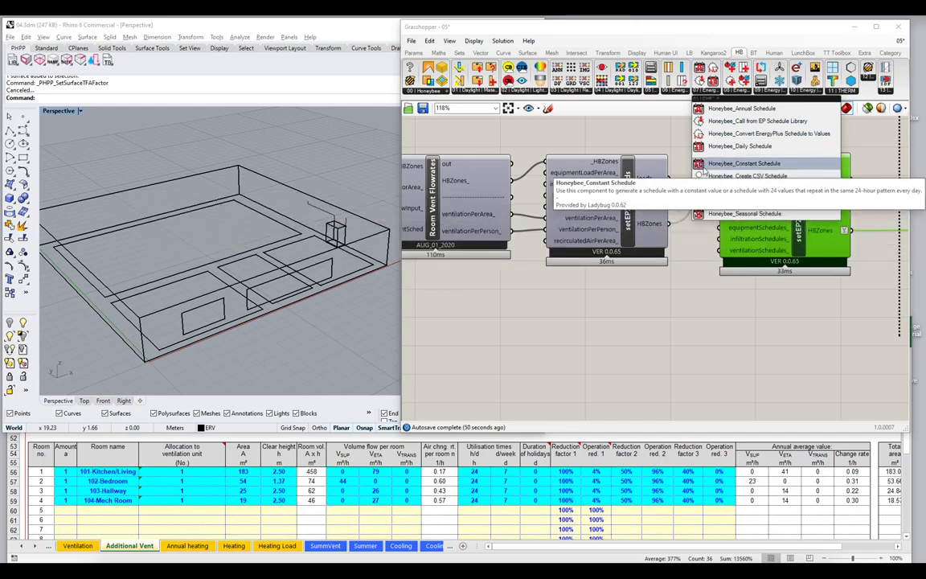
click(757, 166)
click(641, 269)
drag(641, 269, 631, 340)
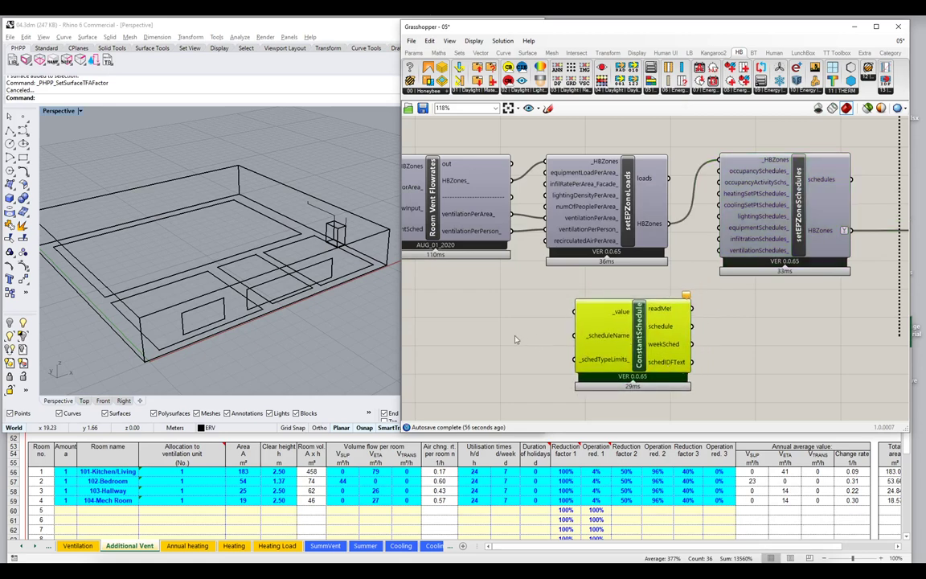
- Create a panel reading PHPP_Vent_ConstSched and wire it into _scheduleName
double_click(481, 337)
text(")
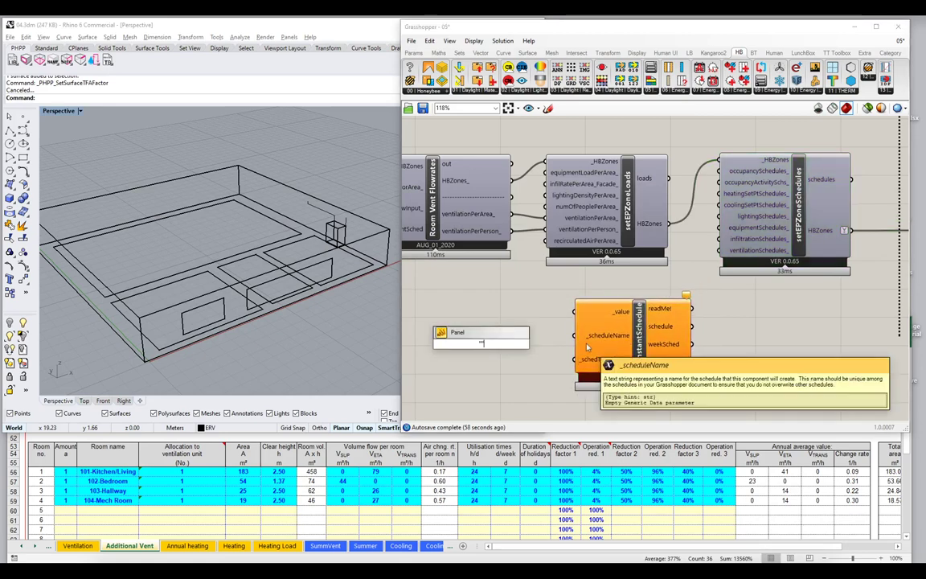
text(PHPP_Co)
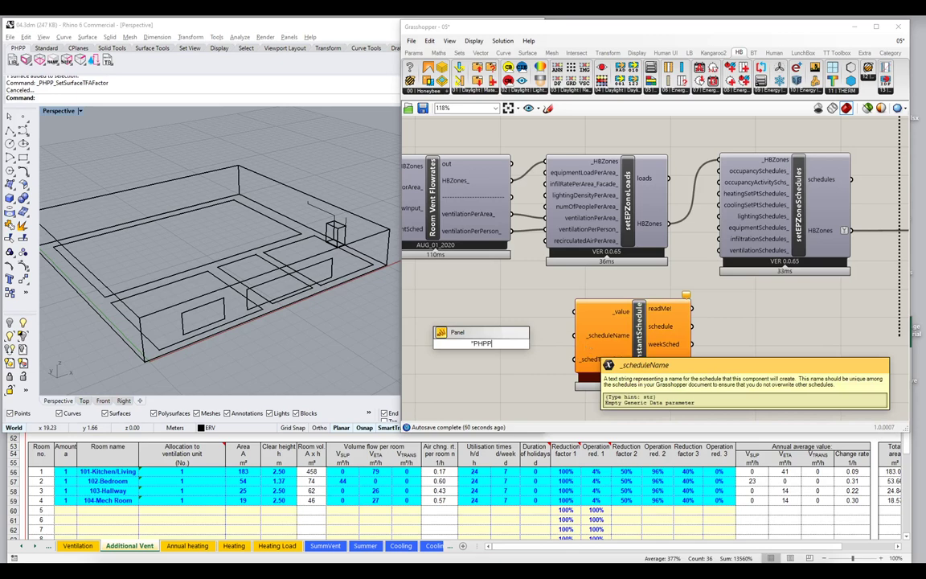
key(BackSpace)
key(BackSpace)
text(Vent)
text(-Sc)
key(BackSpace)
key(BackSpace)
key(BackSpace)
text(_Sched)
key(BackSpace)
key(BackSpace)
key(BackSpace)
key(BackSpace)
key(BackSpace)
text(Const)
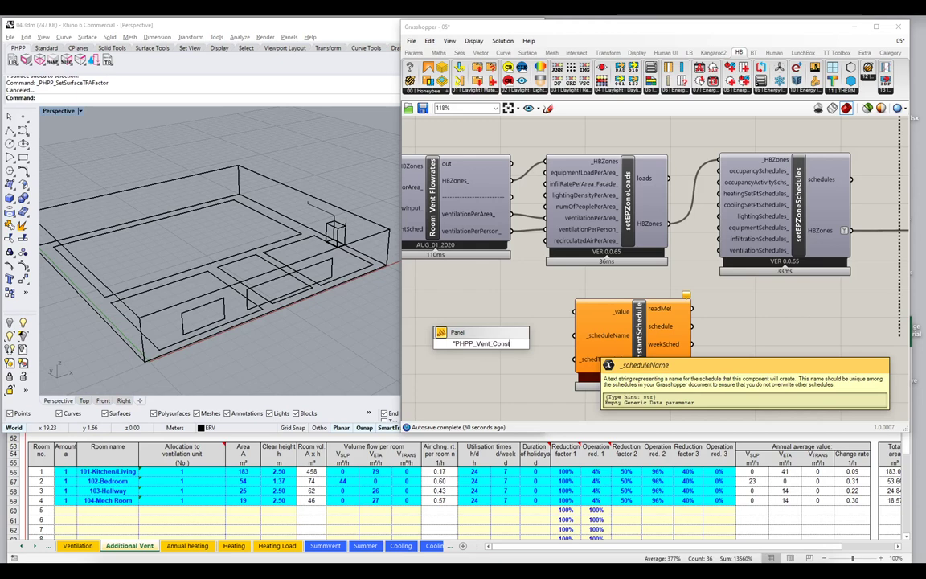
text(Sched)
click(554, 318)
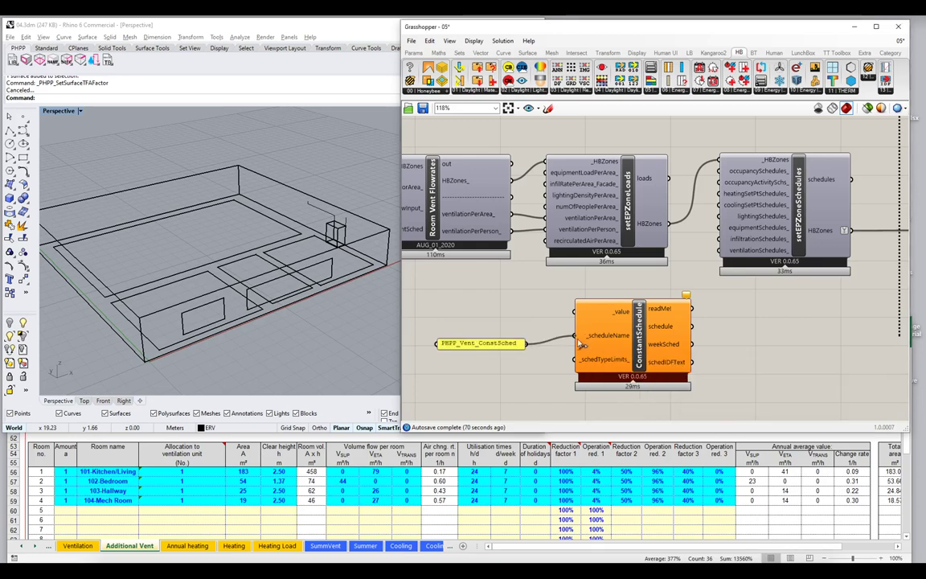
drag(575, 335, 518, 338)
- Add a number 1 for the schedule value and wire the schedule output to setEPZoneSchedules
double_click(491, 303)
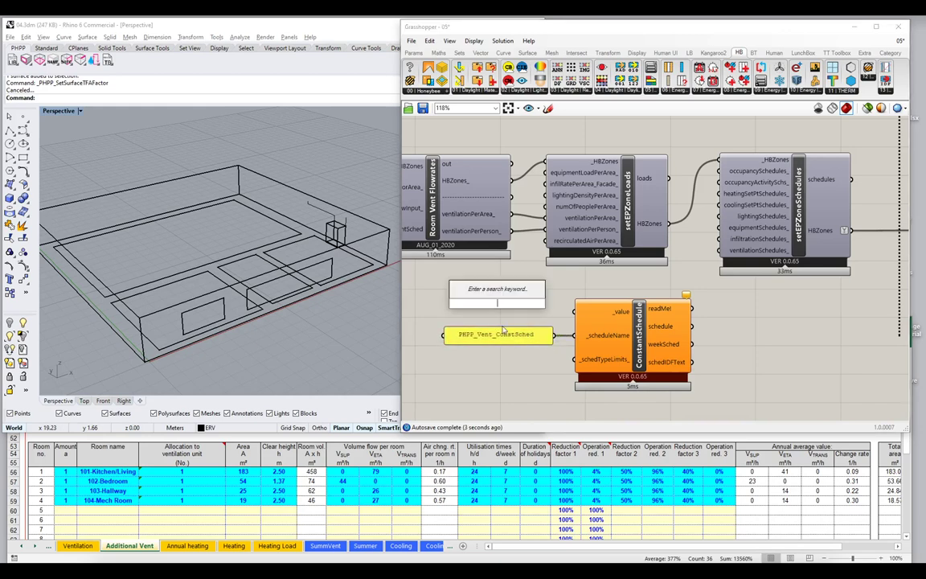
text(1)
key(Return)
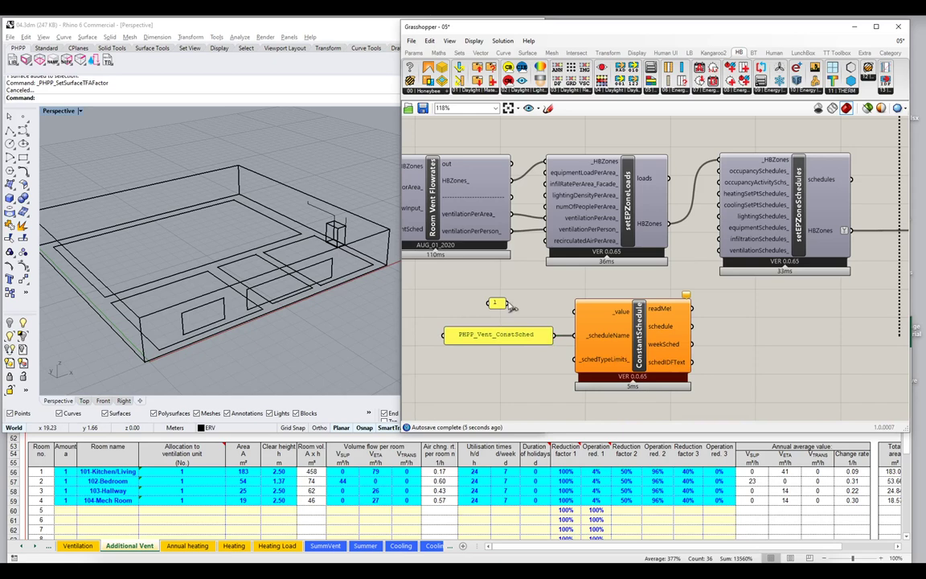
drag(497, 303, 576, 311)
mouse_move(482, 312)
mouse_down()
mouse_move(442, 312)
mouse_move(491, 315)
mouse_up()
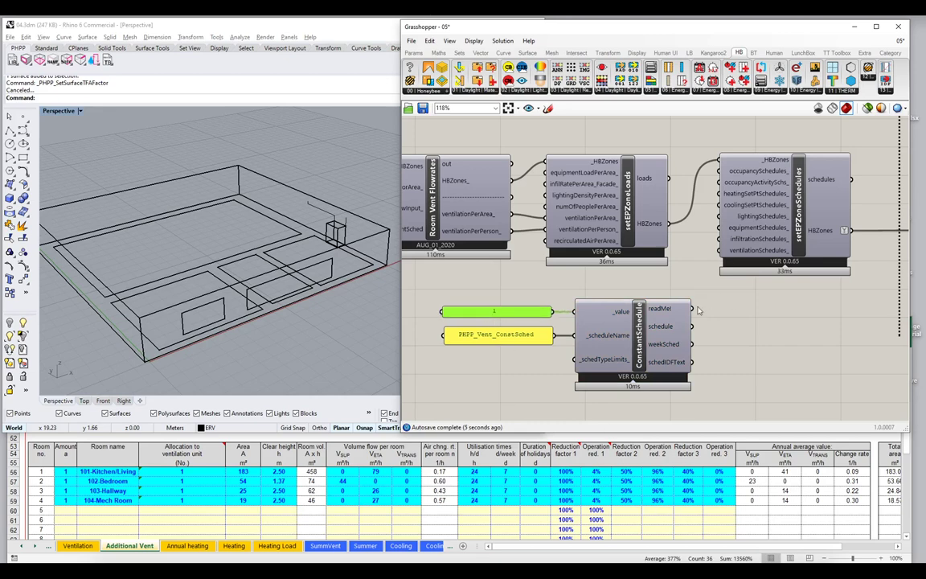
mouse_move(667, 326)
drag(691, 326, 718, 251)
- Wire ConstantSchedule into setEPZoneSchedules' ventilationSchedules_ input and move the schedule components up-left
scroll(775, 276, down, 2)
right_drag(777, 310, 610, 344)
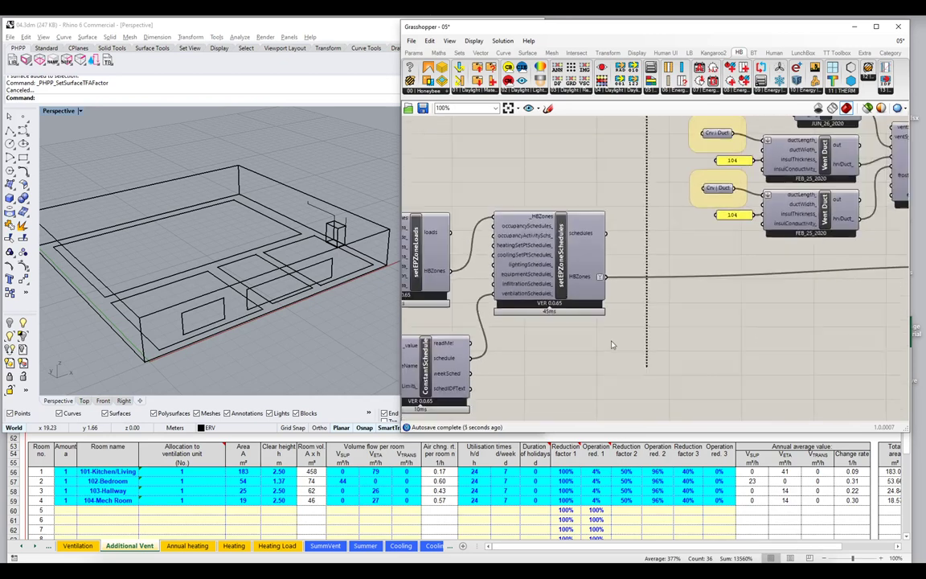
scroll(736, 261, down, 1)
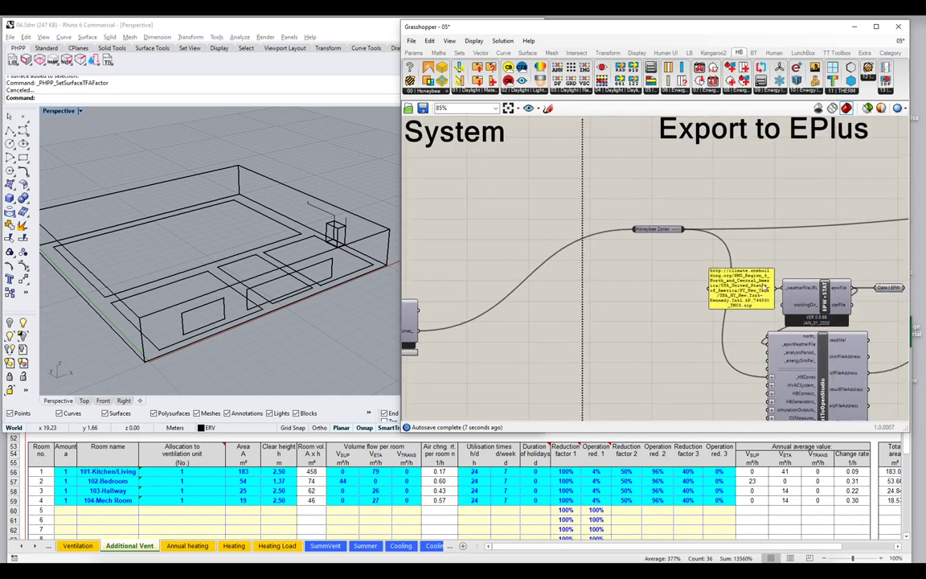
right_drag(765, 286, 655, 212)
scroll(655, 212, down, 2)
right_drag(514, 265, 852, 285)
scroll(749, 284, up, 2)
scroll(626, 299, up, 2)
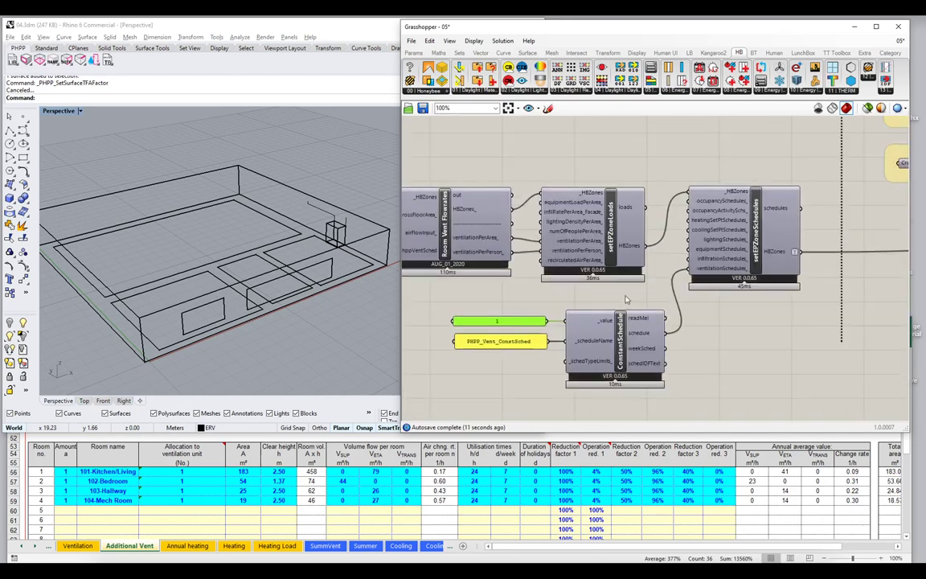
drag(625, 299, 440, 392)
drag(614, 346, 591, 329)
click(705, 359)
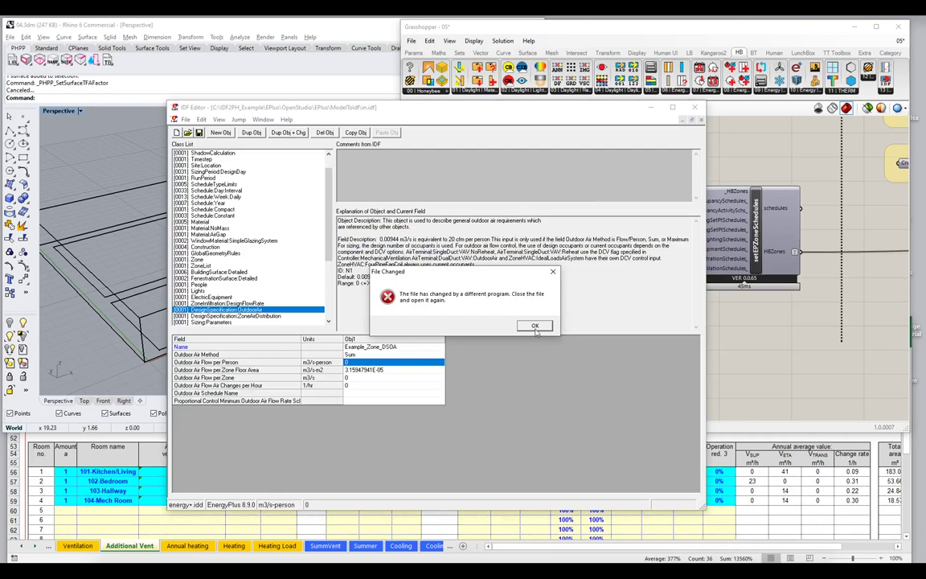
- Close the outdated in.idf and reopen the regenerated file from EP-Launch in IDF Editor
click(535, 327)
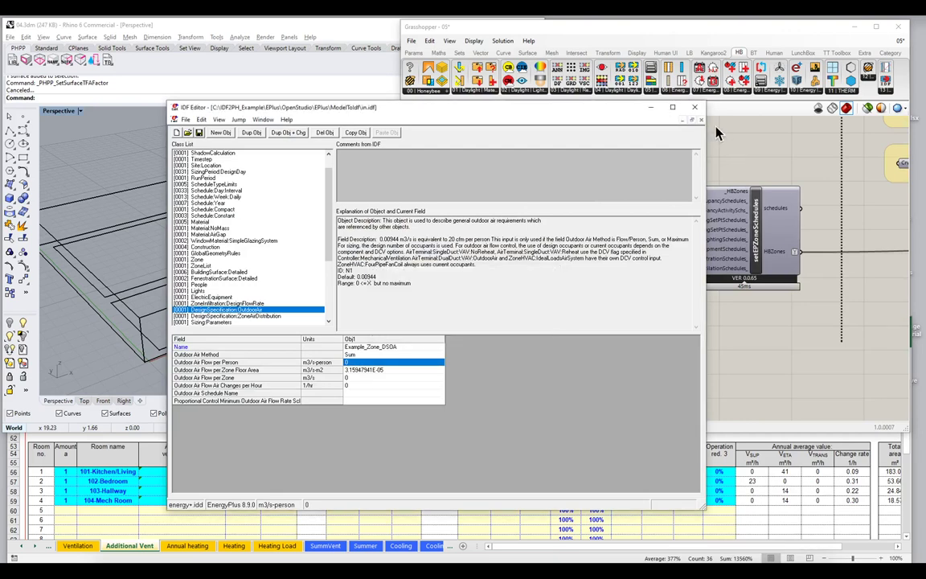
click(694, 107)
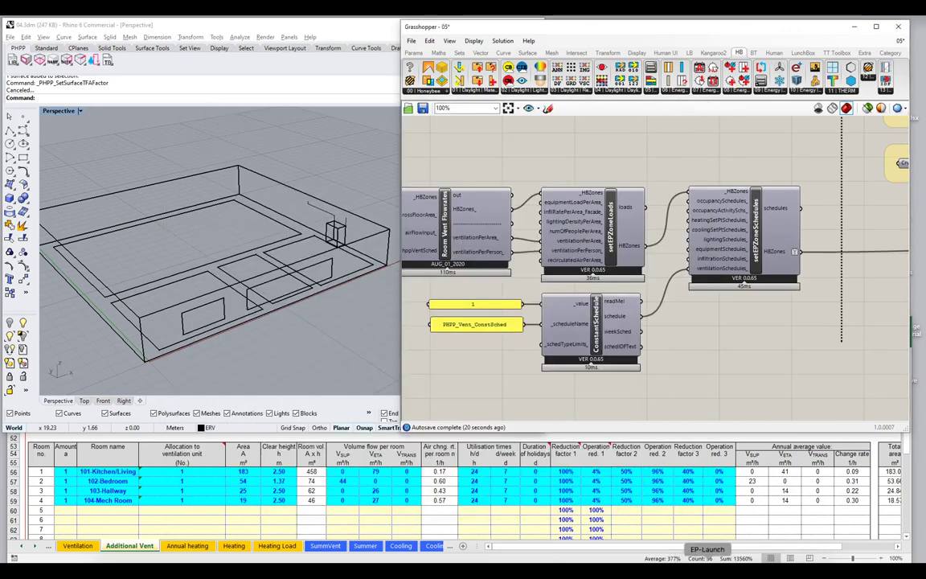
click(708, 566)
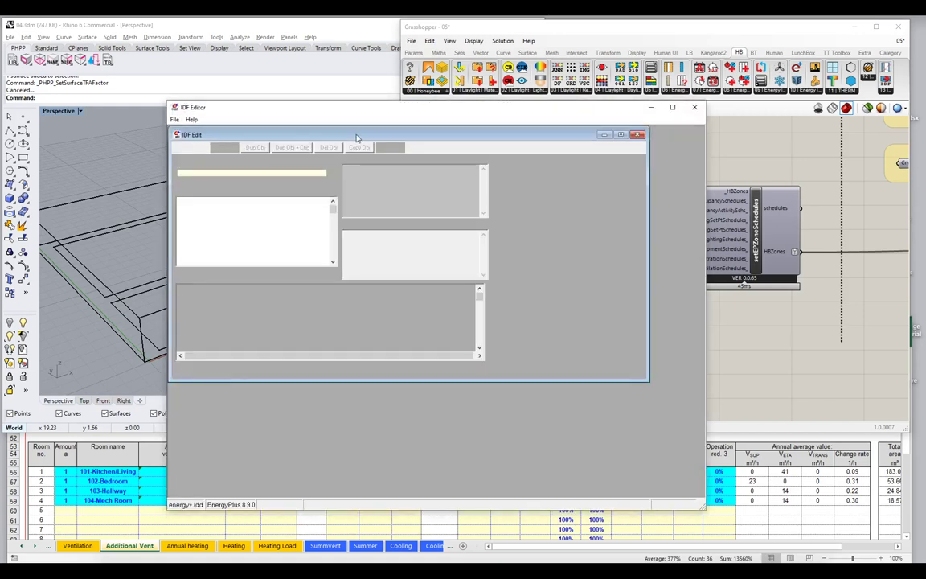
click(235, 229)
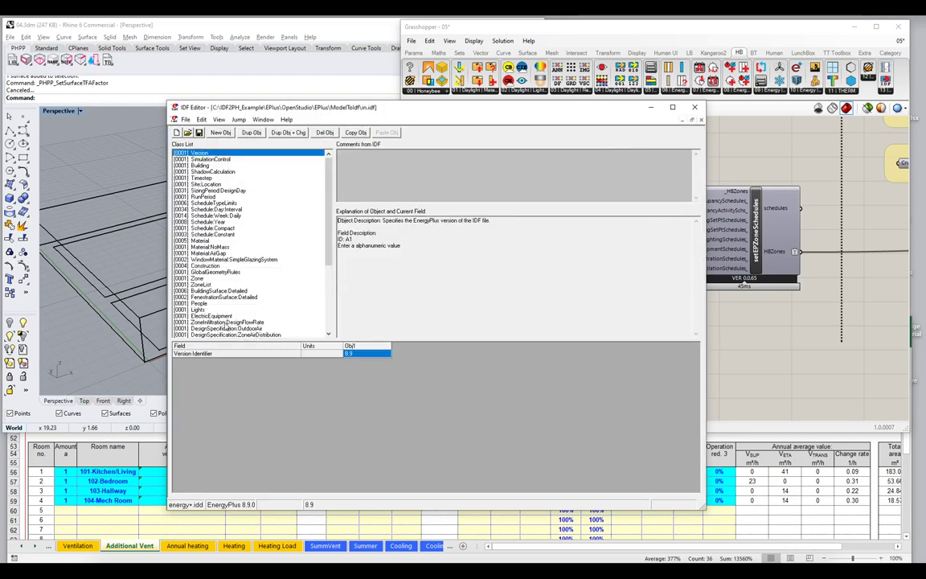
- Check that DesignSpecification:OutdoorAir's Outdoor Air Schedule Name is PHPP_Vent_ConstSched
click(225, 328)
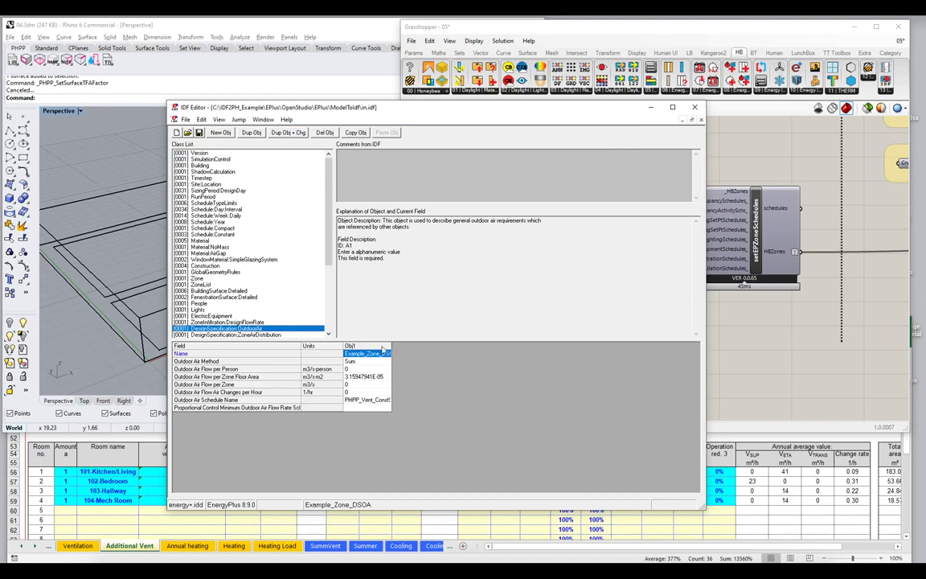
drag(389, 346, 472, 346)
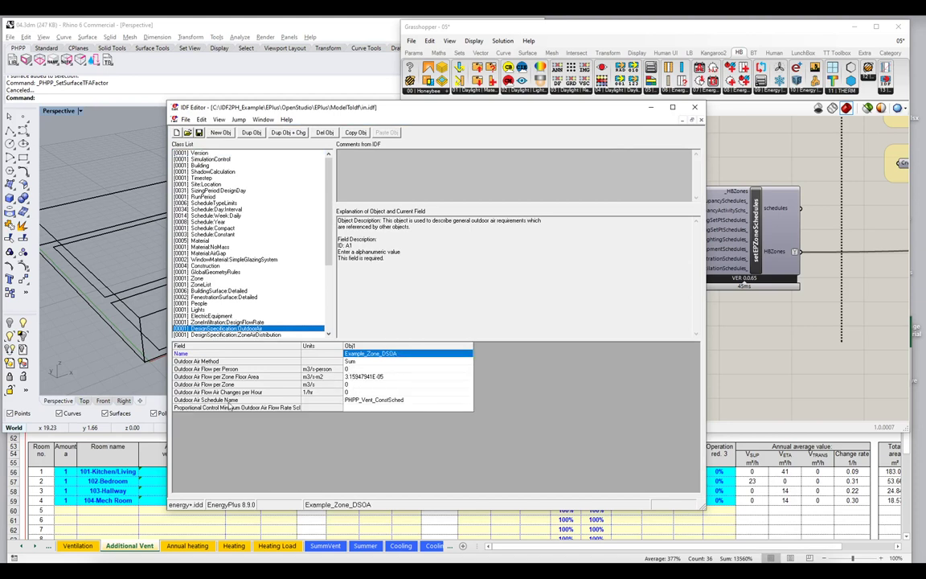
click(353, 399)
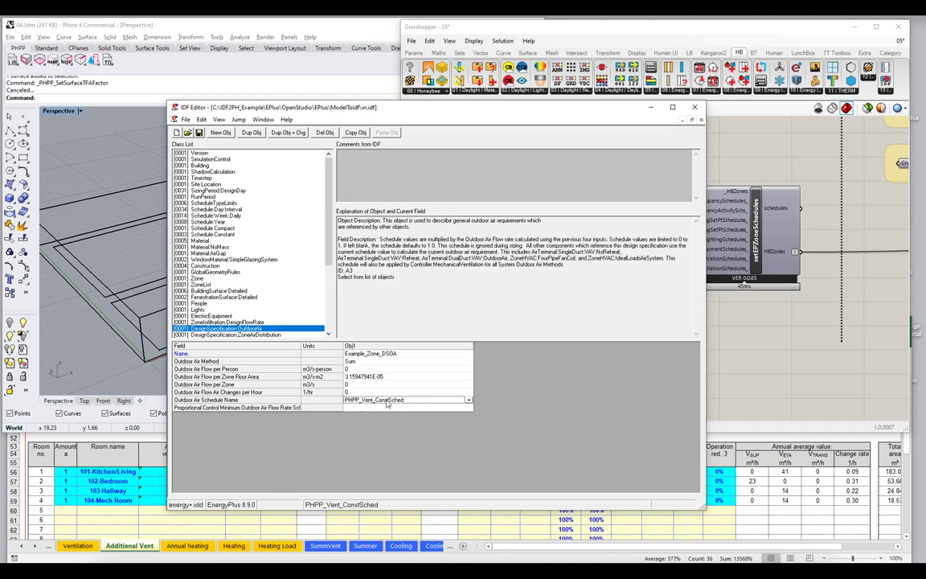
- Inspect the Schedule:Constant objects, widening Obj2 and Obj3 to read their full names
click(172, 234)
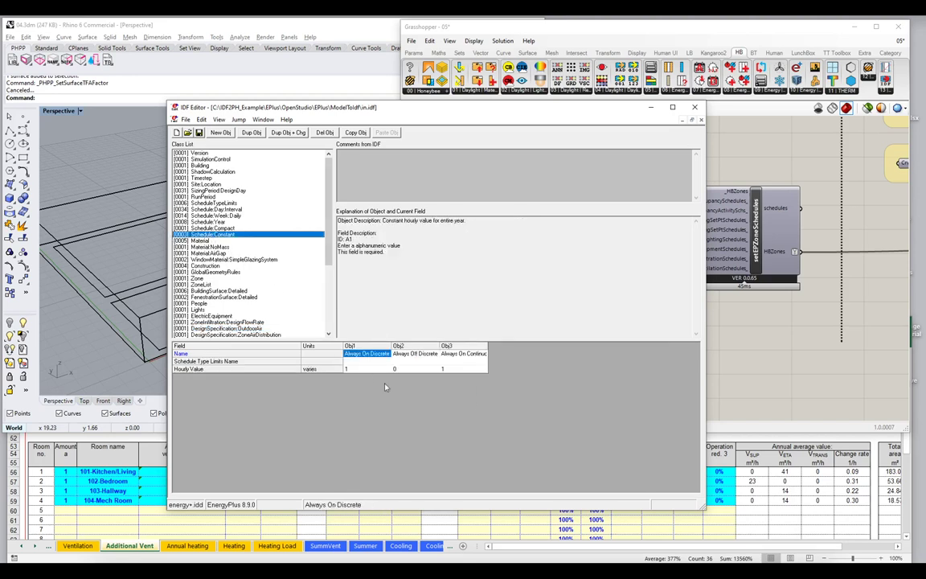
drag(486, 344, 526, 345)
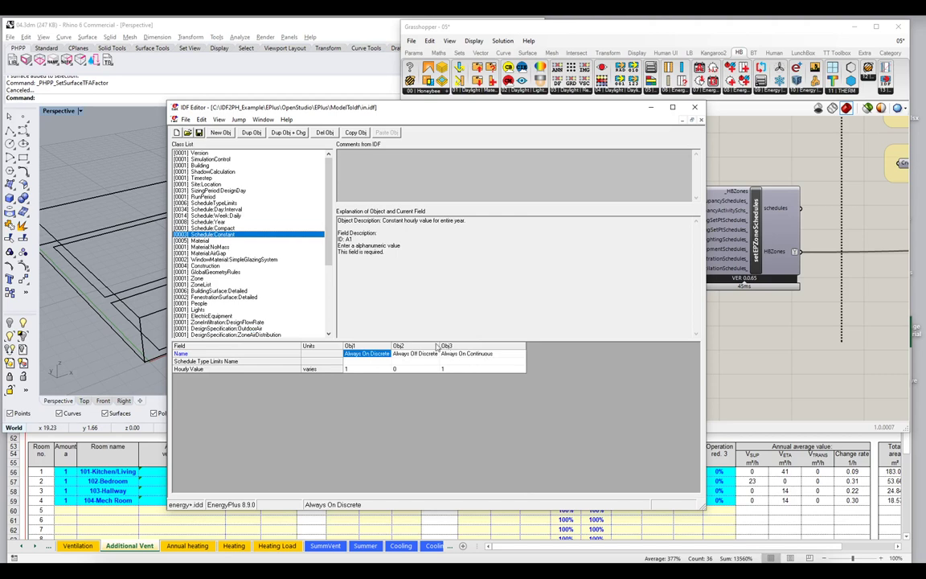
drag(446, 344, 471, 345)
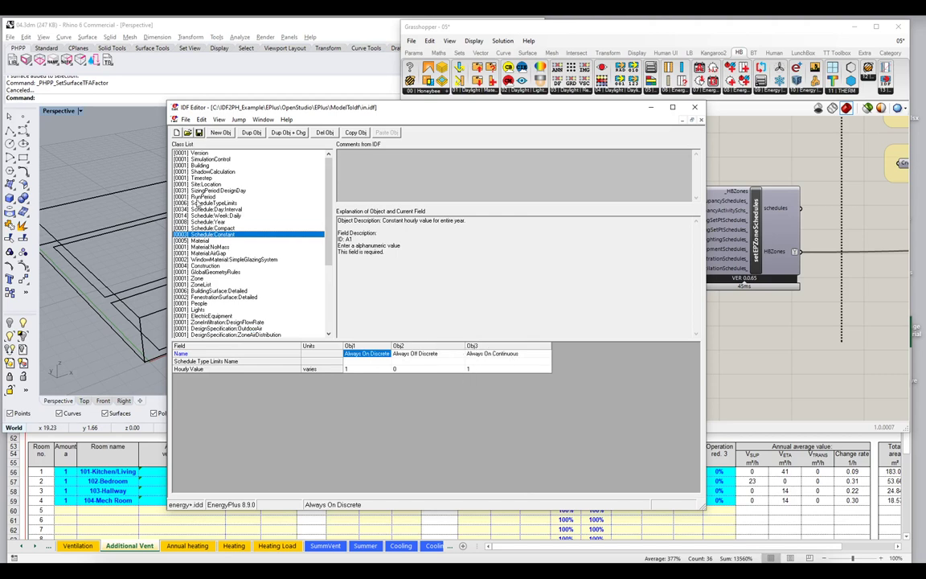
- Confirm Schedule:Day:Interval Obj34, PHPP_Vent_ConstSched, holds value 1 until 24:00
click(207, 204)
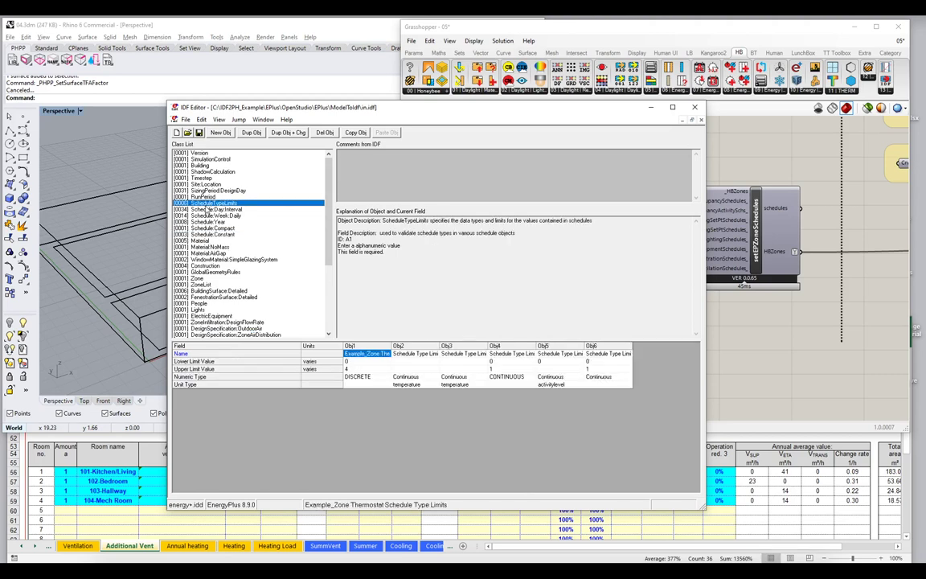
click(207, 209)
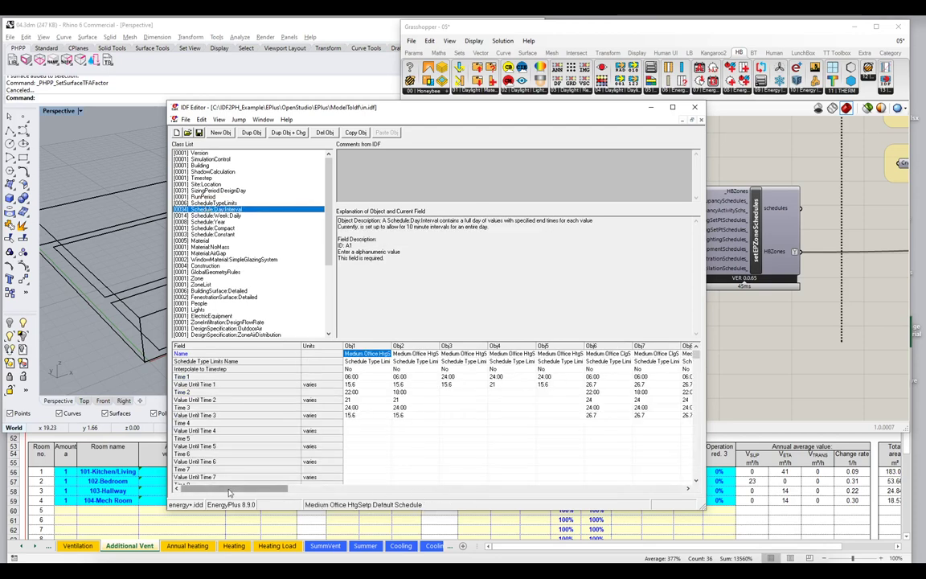
drag(230, 490, 575, 490)
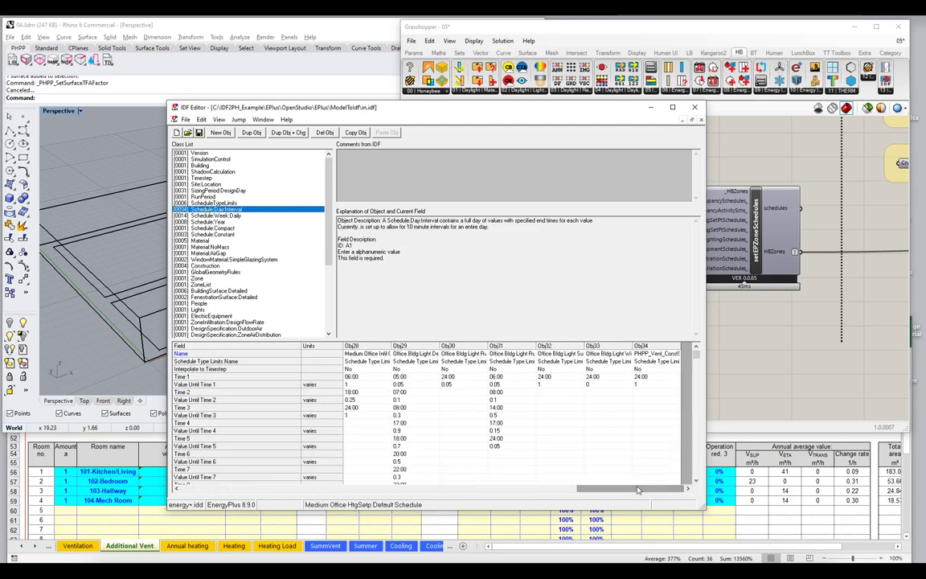
drag(679, 346, 691, 346)
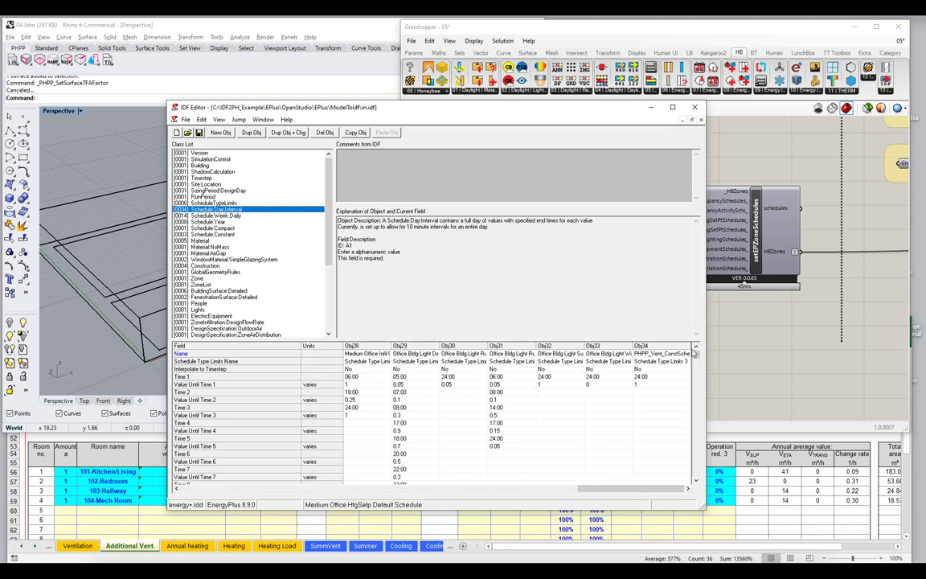
click(662, 355)
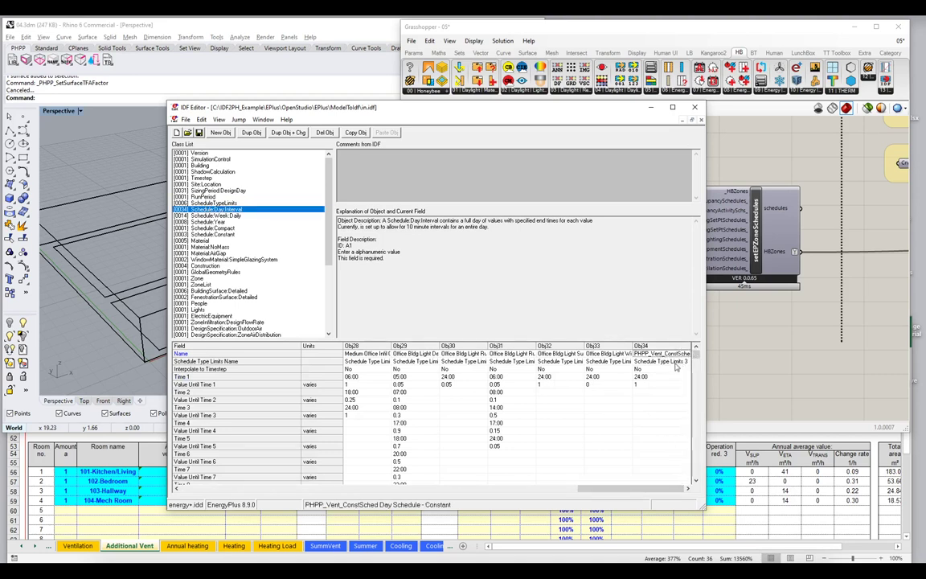
click(642, 377)
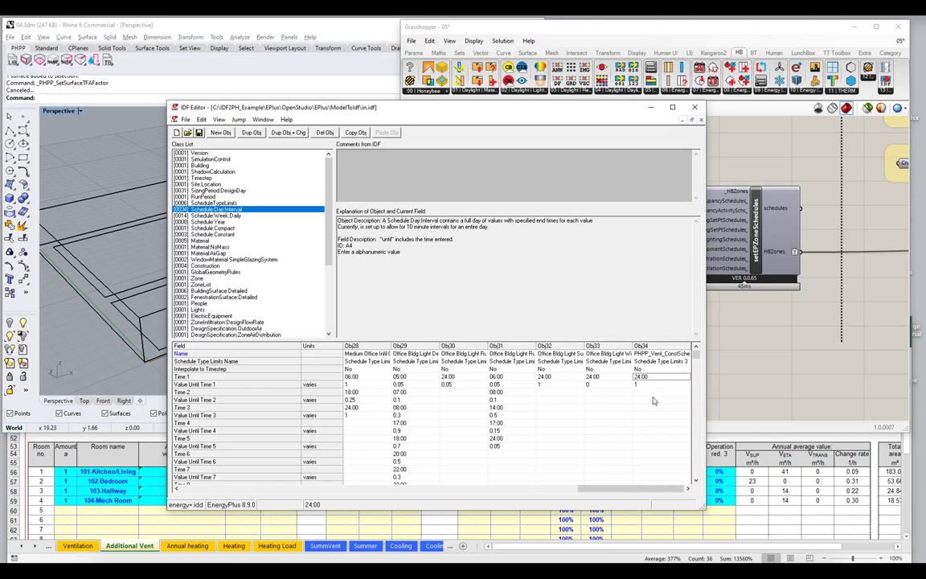
- In Grasshopper, lower setEPZoneSchedules about 60 px beside the ConstantSchedule feeding it
click(746, 359)
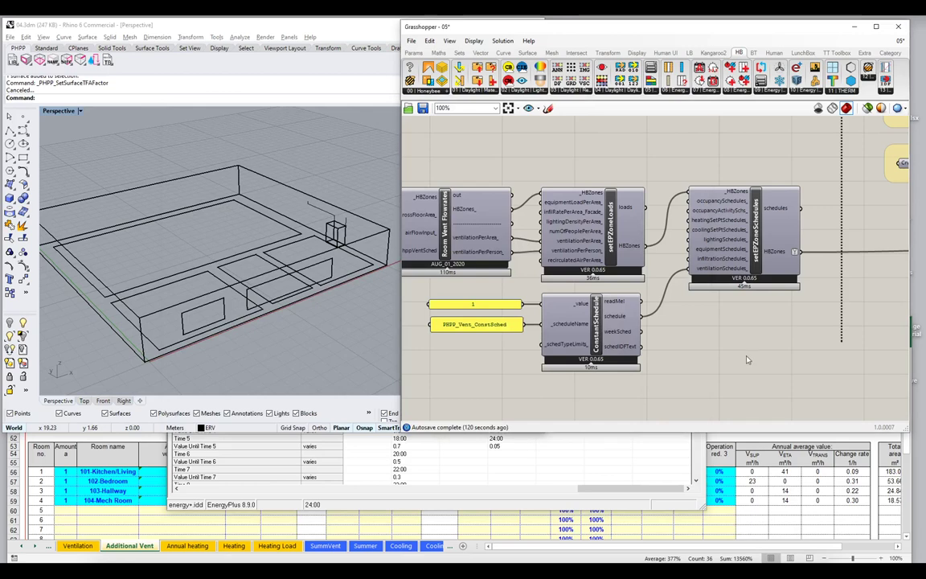
drag(744, 241, 746, 289)
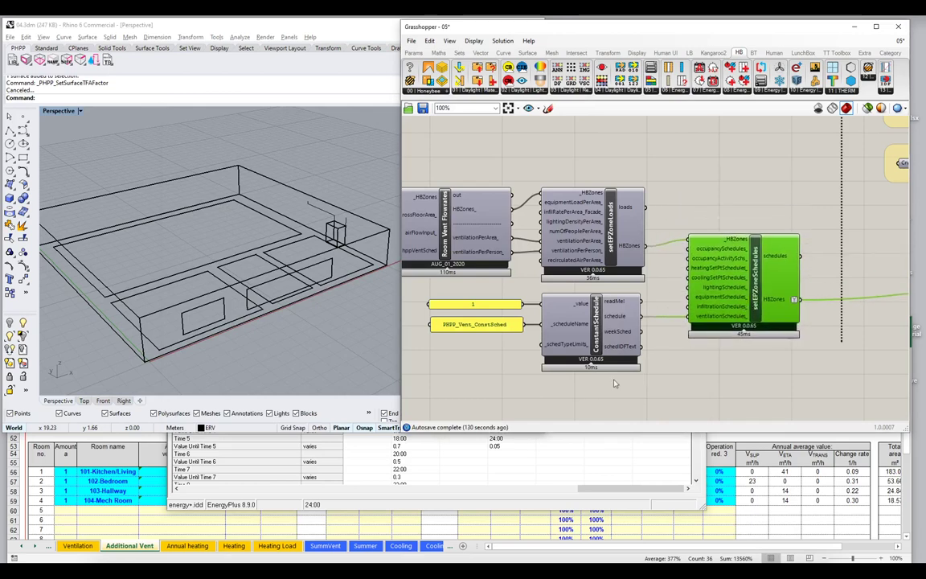
right_drag(615, 385, 711, 368)
scroll(634, 326, down, 5)
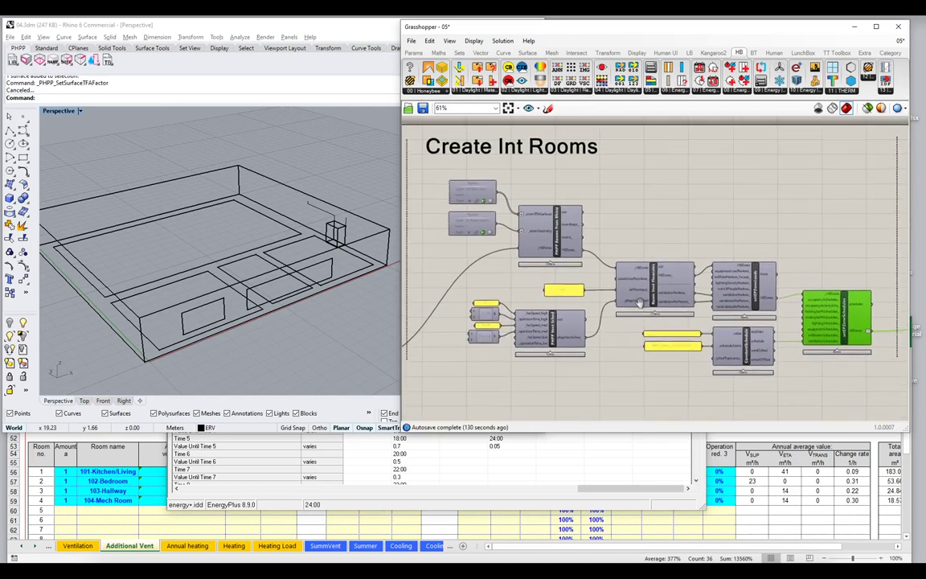